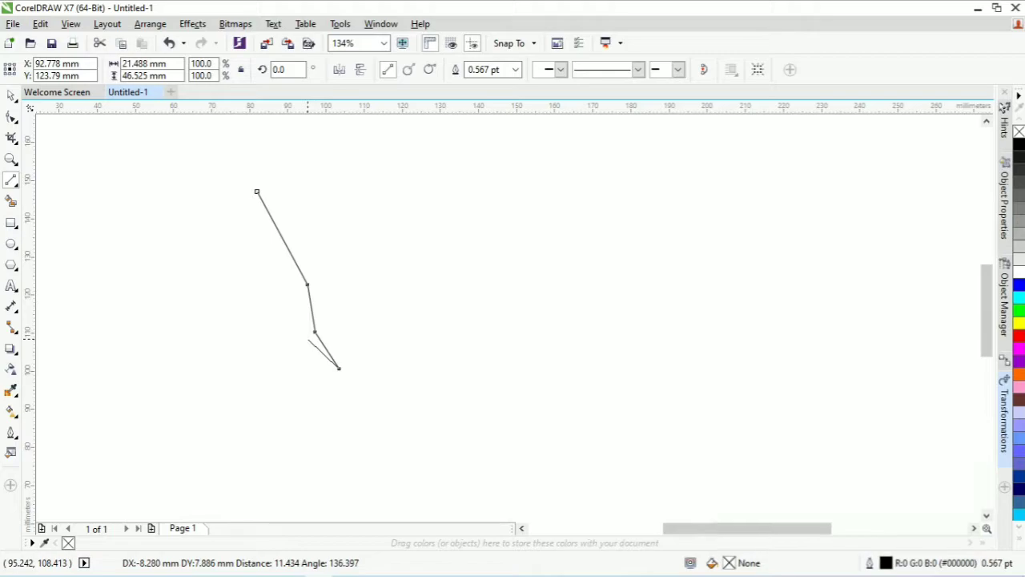
Finish the straight-sided leaf outline with two more points on its left side and close it, about 29 × 58 mm overall
click(267, 303)
click(227, 150)
click(258, 191)
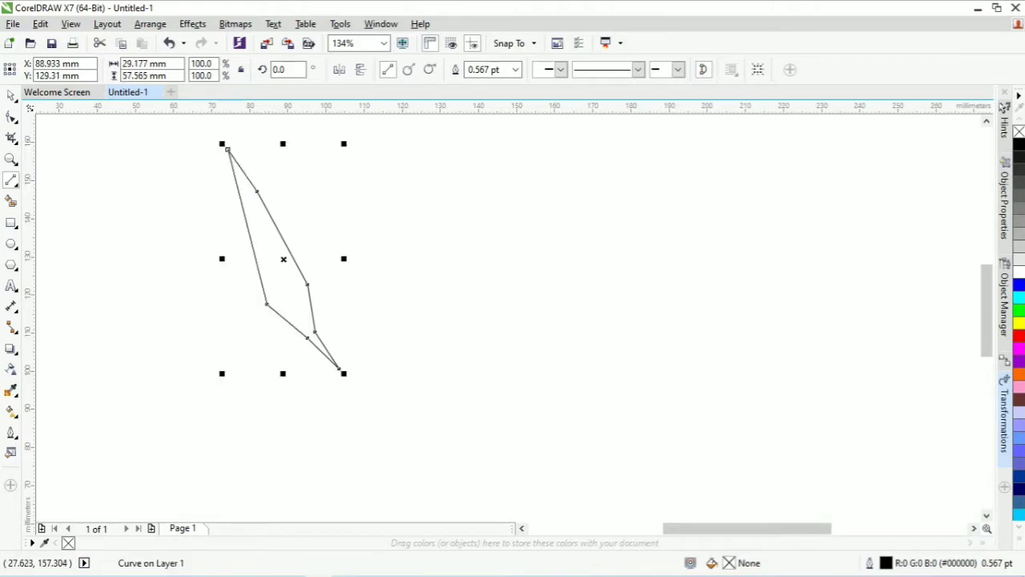
Convert all the leaf's segments to curves, nudge the bottom stem tip to the left and round the lower-left edge
click(11, 117)
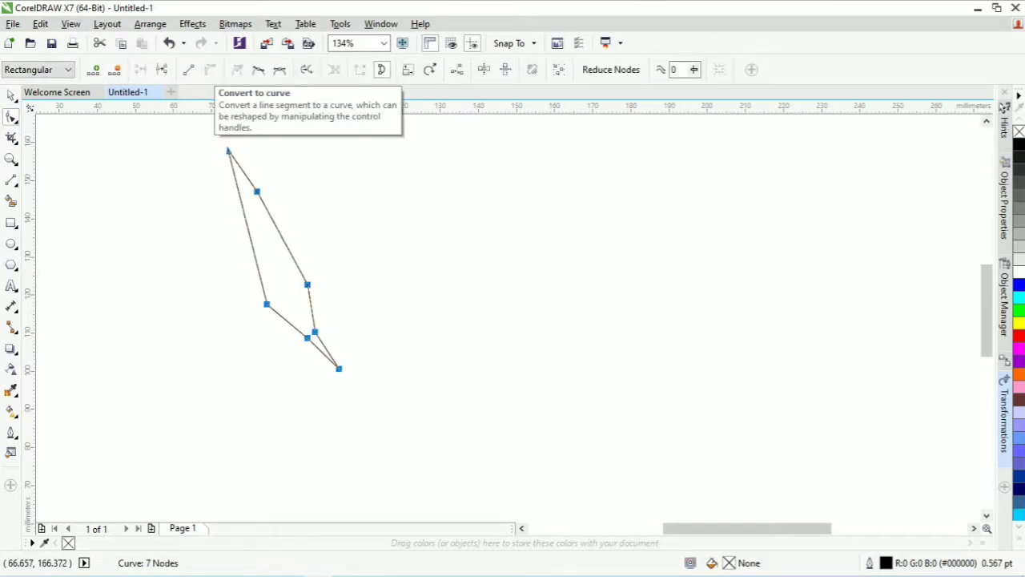
click(345, 256)
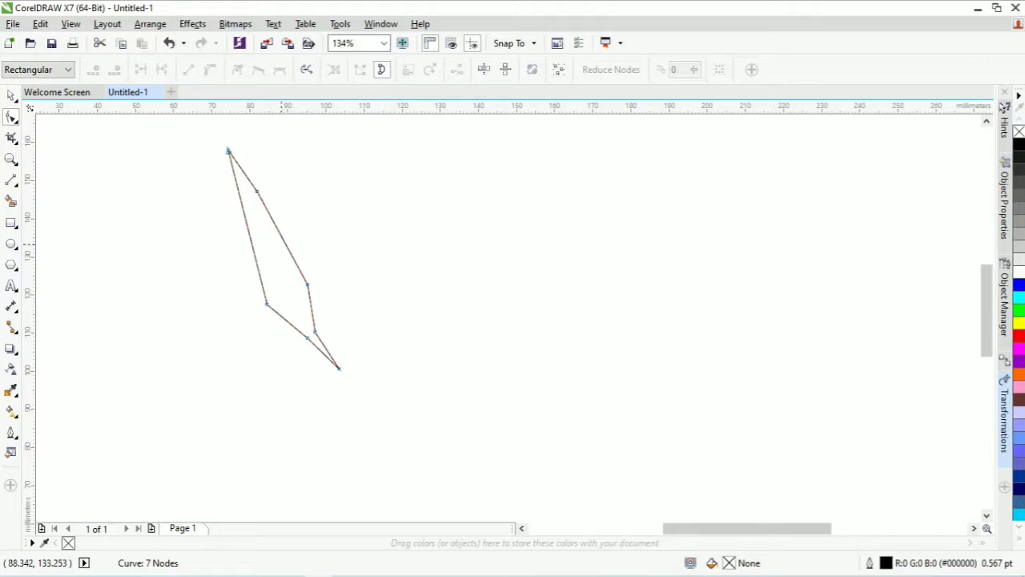
click(306, 338)
drag(338, 369, 328, 371)
click(314, 332)
click(268, 305)
drag(295, 328, 268, 341)
drag(280, 314, 317, 361)
Bulge the lower-right edge outward, curve the stem's sides and bend the long left edge inward
click(308, 284)
click(315, 332)
click(309, 338)
click(328, 371)
click(314, 332)
drag(241, 198, 282, 209)
click(307, 284)
drag(292, 253, 302, 253)
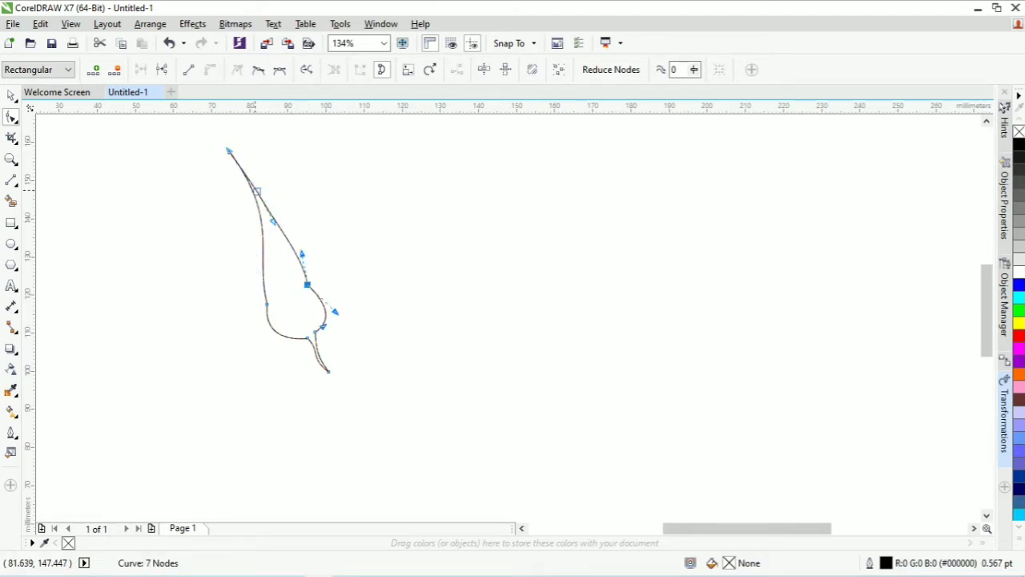
drag(250, 177, 260, 176)
click(261, 221)
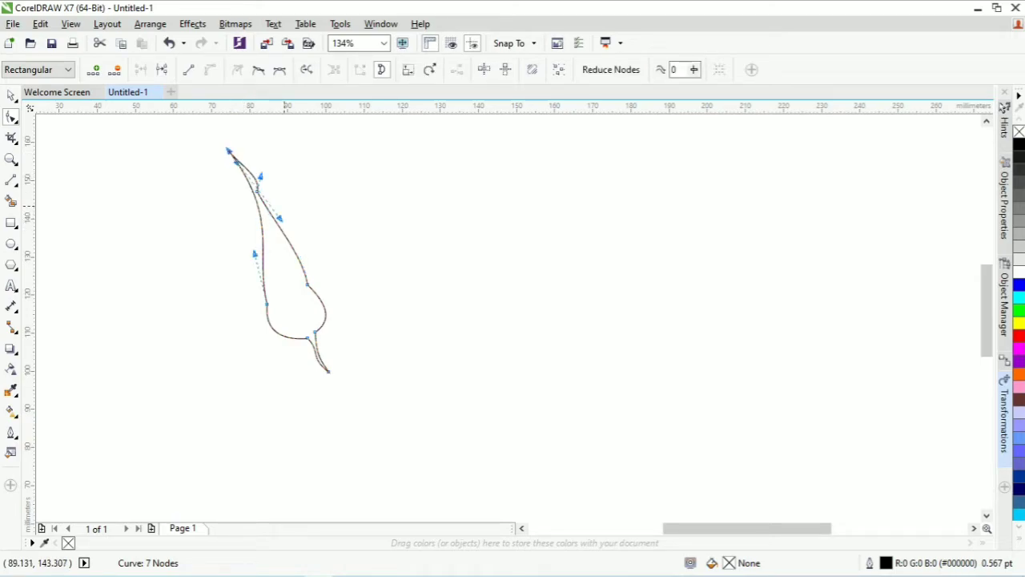
key(ctrl+z)
Delete the node just below the leaf's upper tip and curve both long edges into a slender neck sweeping up to the left
mouse_move(272, 222)
mouse_down()
mouse_move(247, 233)
mouse_move(265, 227)
mouse_up()
double_click(256, 192)
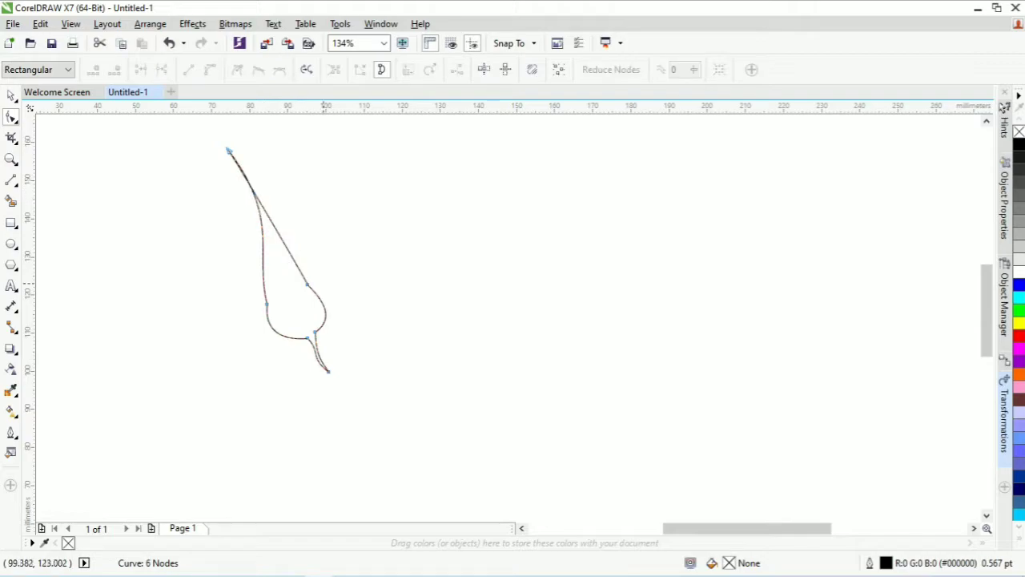
click(307, 282)
drag(308, 282, 284, 283)
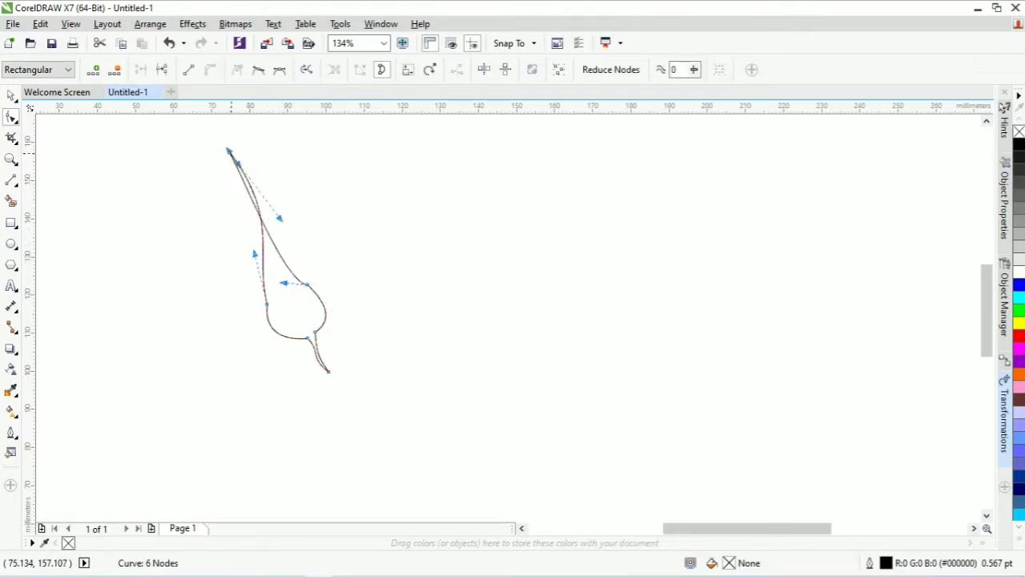
drag(279, 218, 273, 269)
drag(227, 149, 285, 180)
drag(270, 235, 292, 199)
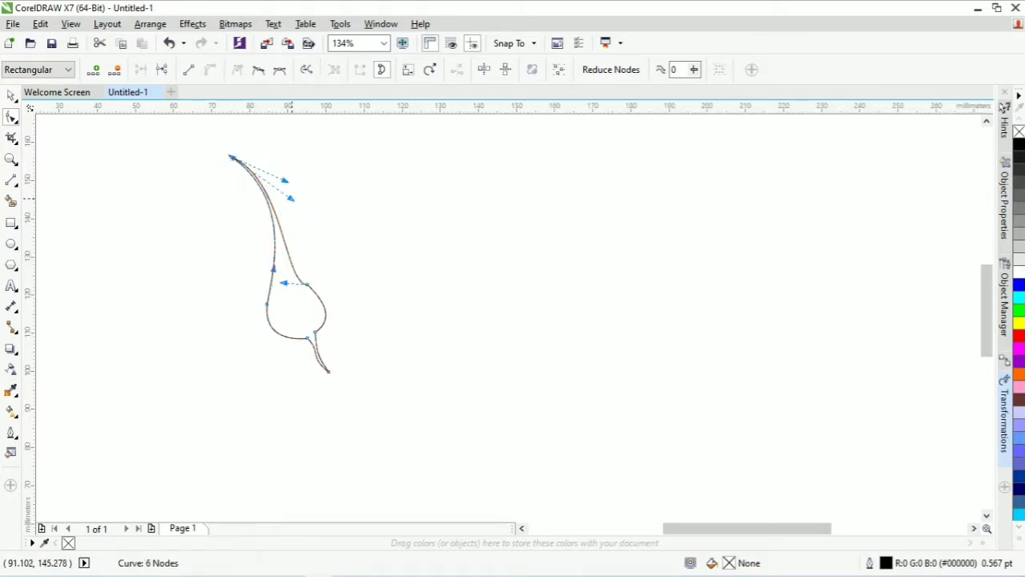
Fill the leaf shape with solid dark yellow, #C2B500
key(space)
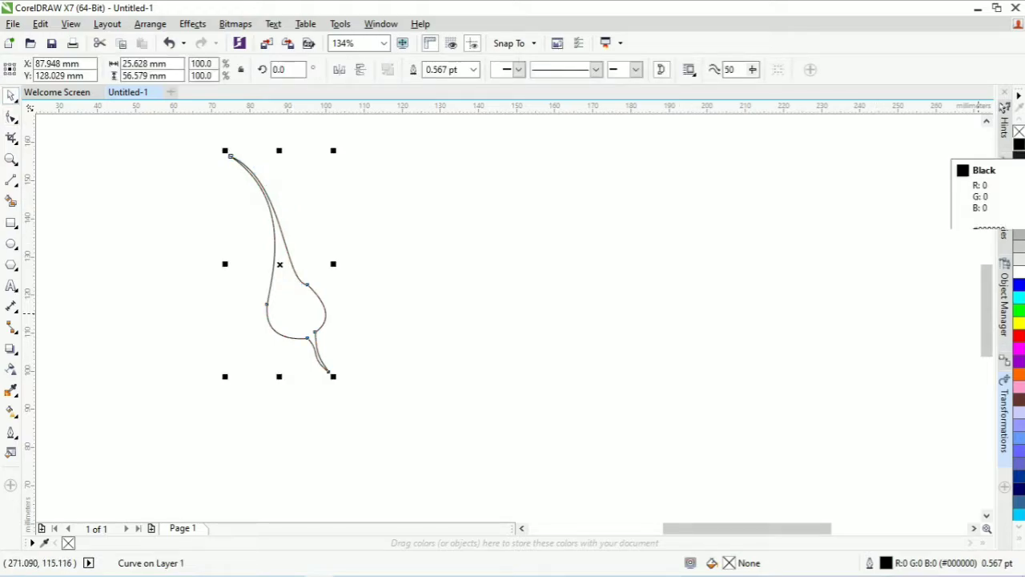
click(1019, 145)
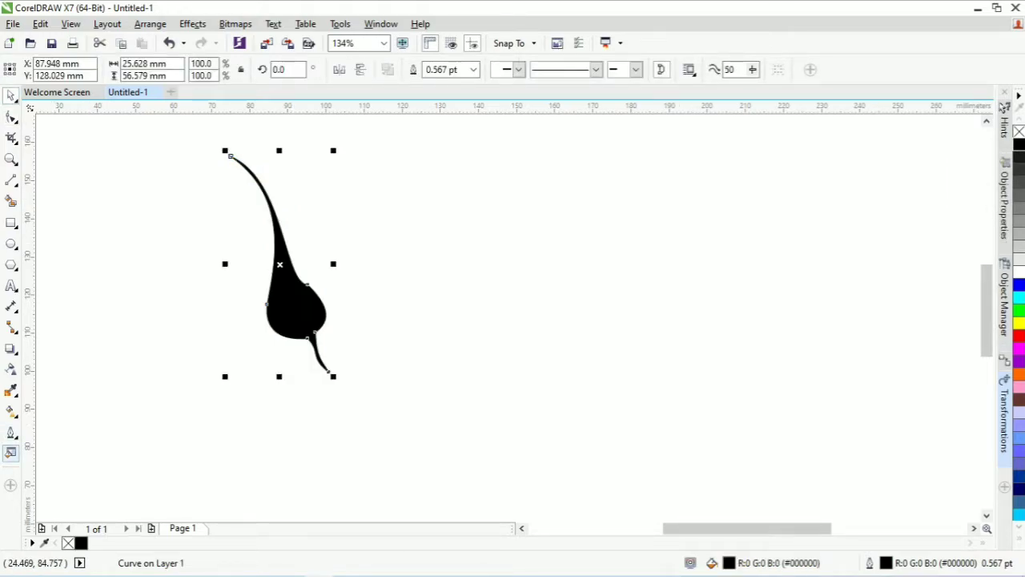
double_click(11, 453)
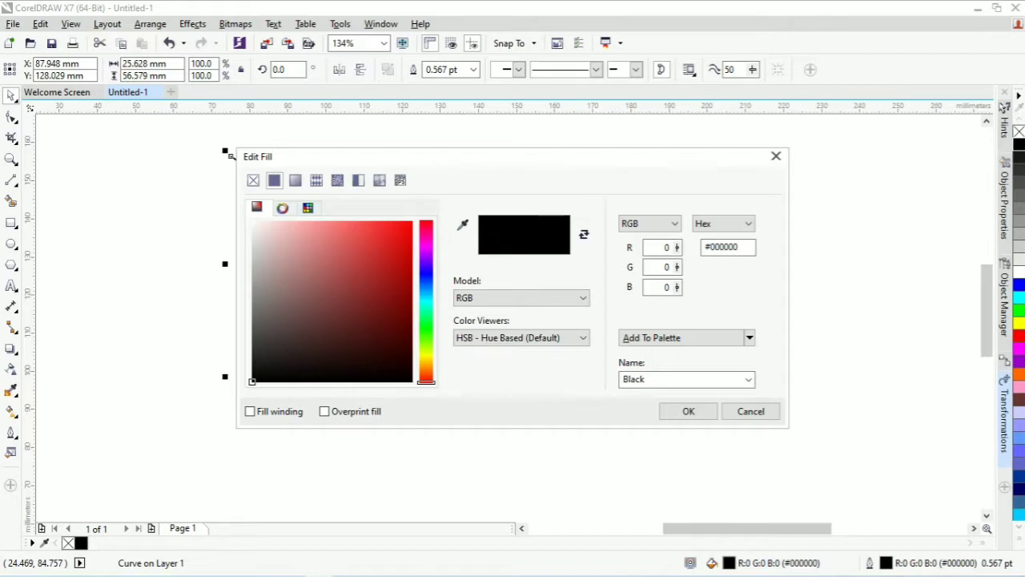
click(426, 351)
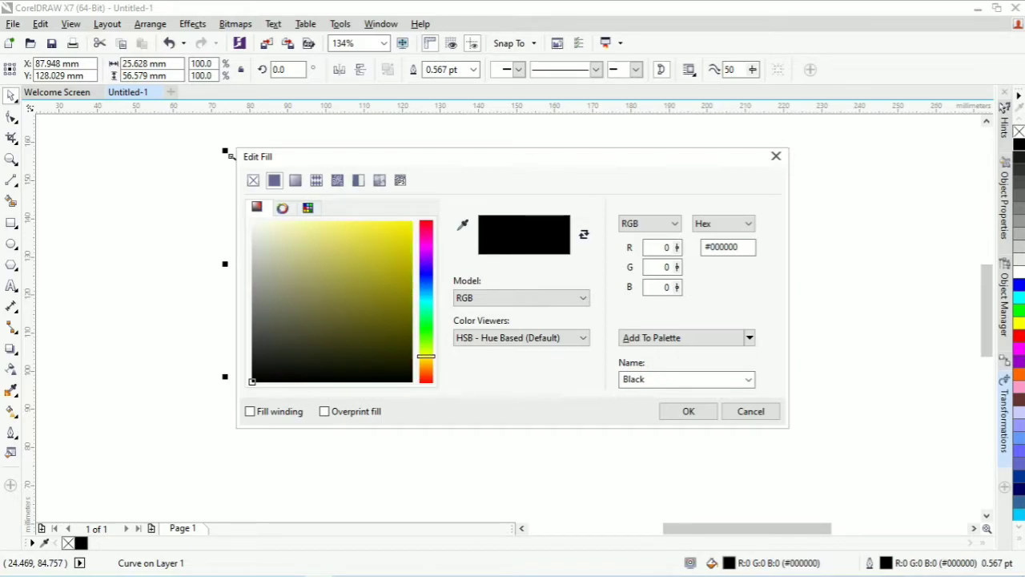
click(410, 260)
click(688, 411)
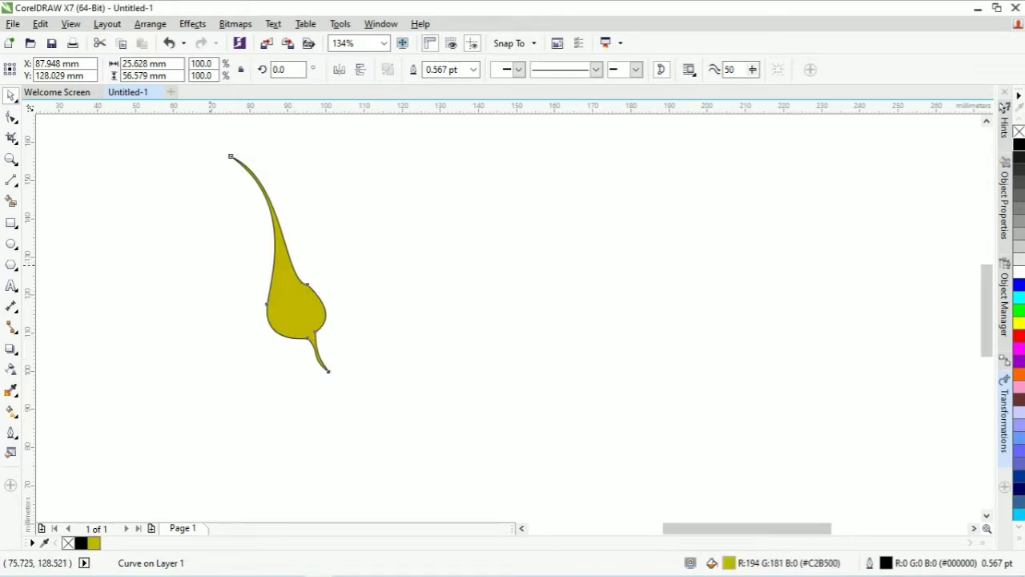
Try a linear fountain fill with the repeat option on the leaf, after comparing other blend types
double_click(11, 453)
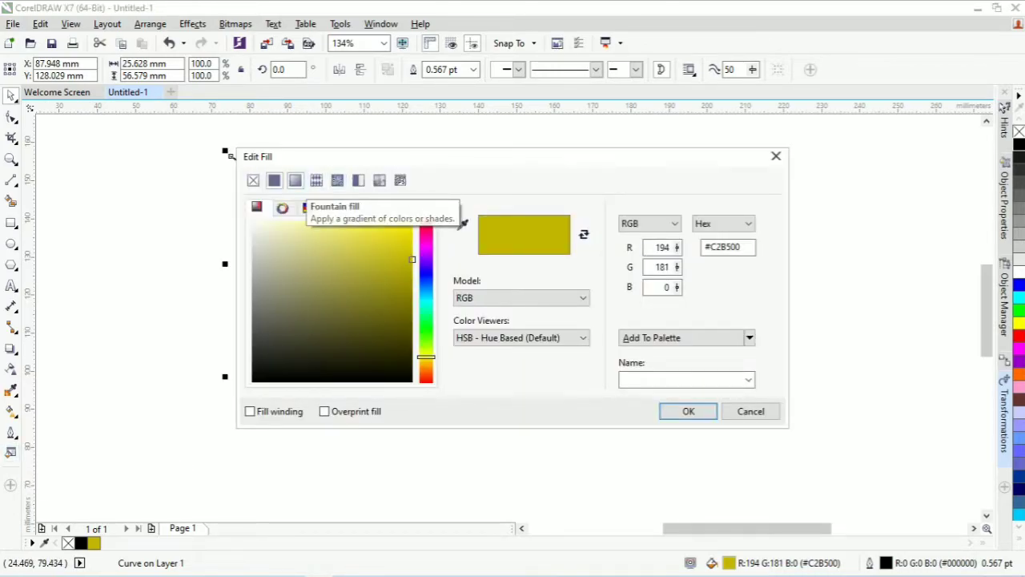
click(294, 179)
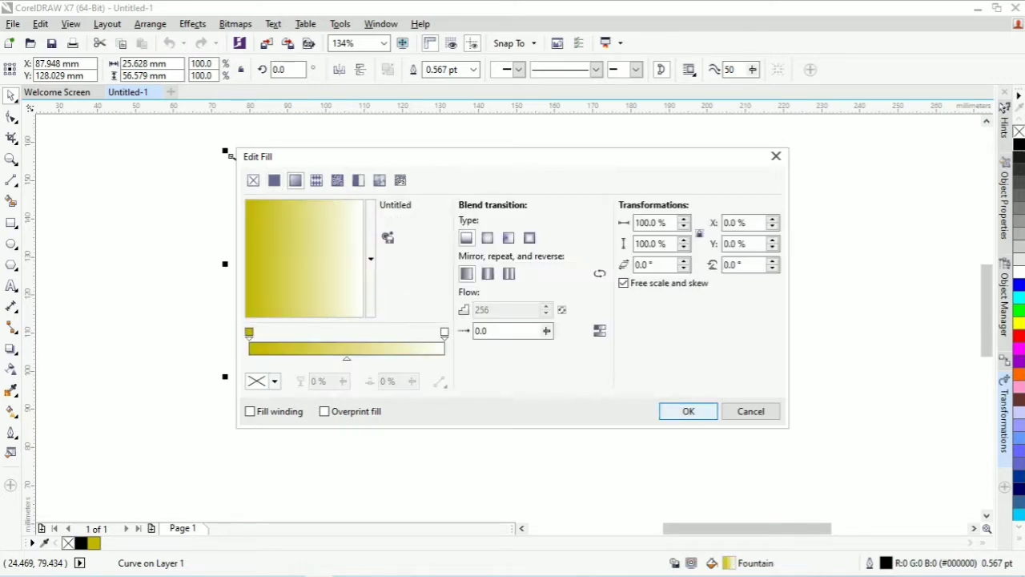
drag(320, 156, 448, 160)
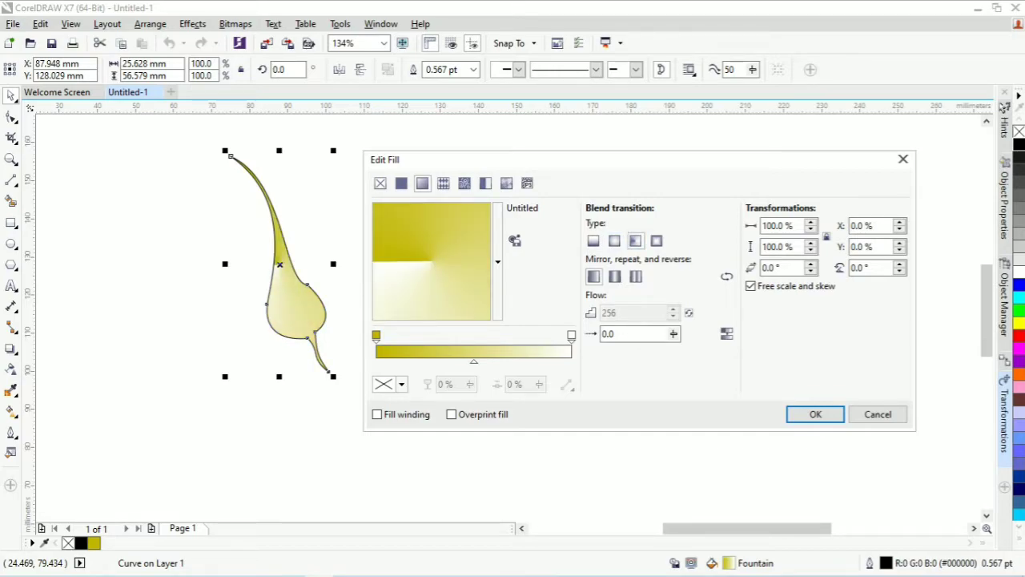
click(615, 241)
click(593, 241)
click(636, 277)
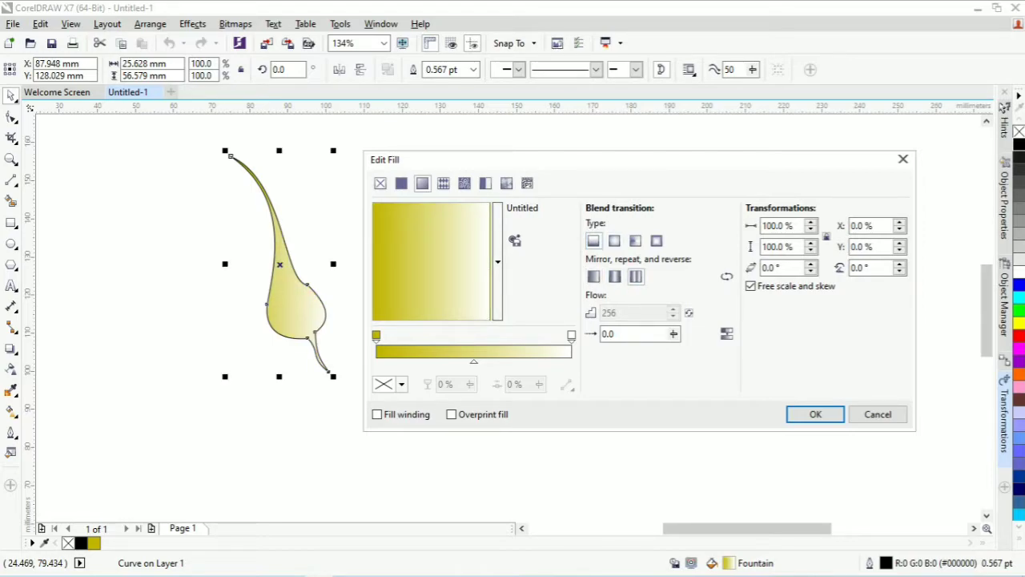
Apply the fountain fill with its acceleration set to 100, and replace it with the solid #C2B500 fill
click(498, 262)
click(545, 325)
key(Escape)
click(673, 334)
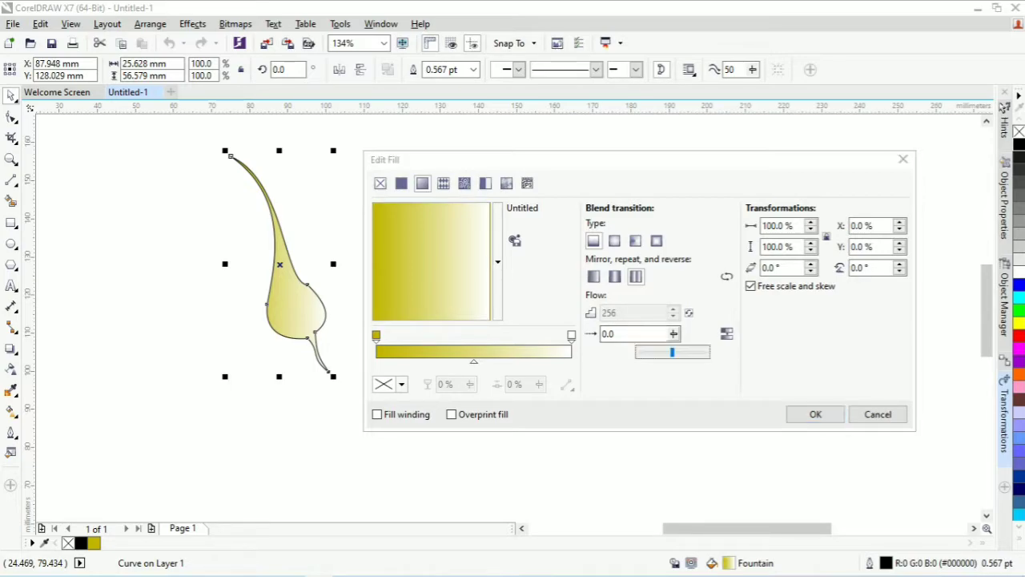
drag(673, 351, 741, 352)
click(674, 334)
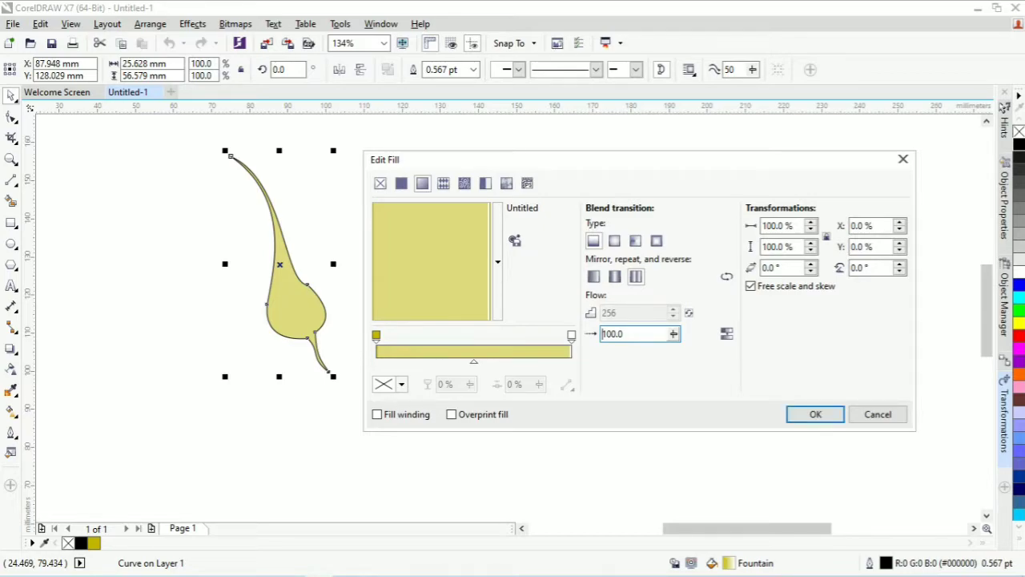
click(806, 412)
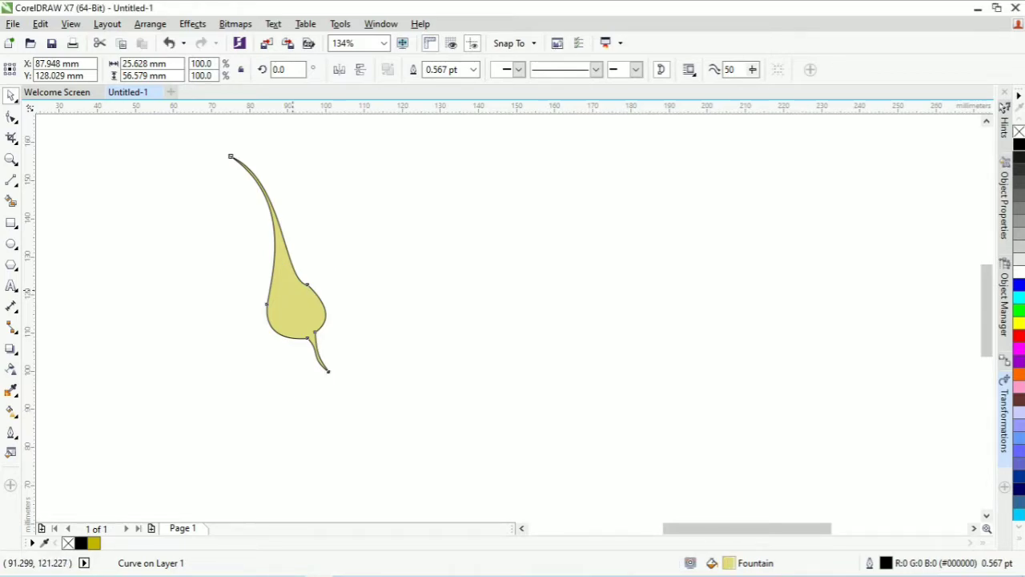
click(95, 543)
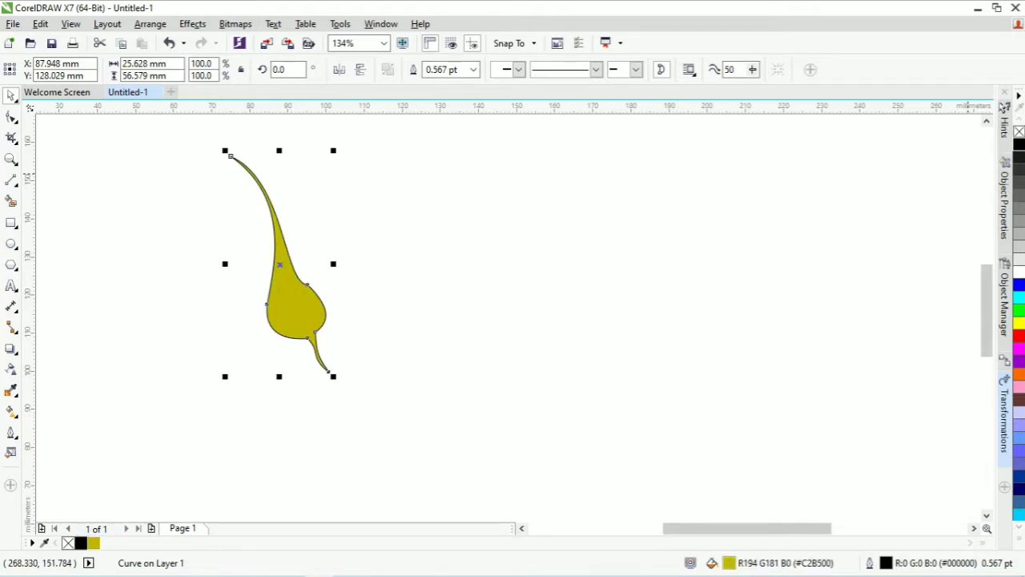
Remove the leaf's outline, scale it down proportionally to about 9 mm tall and reposition it
right_click(1019, 132)
drag(225, 375, 282, 250)
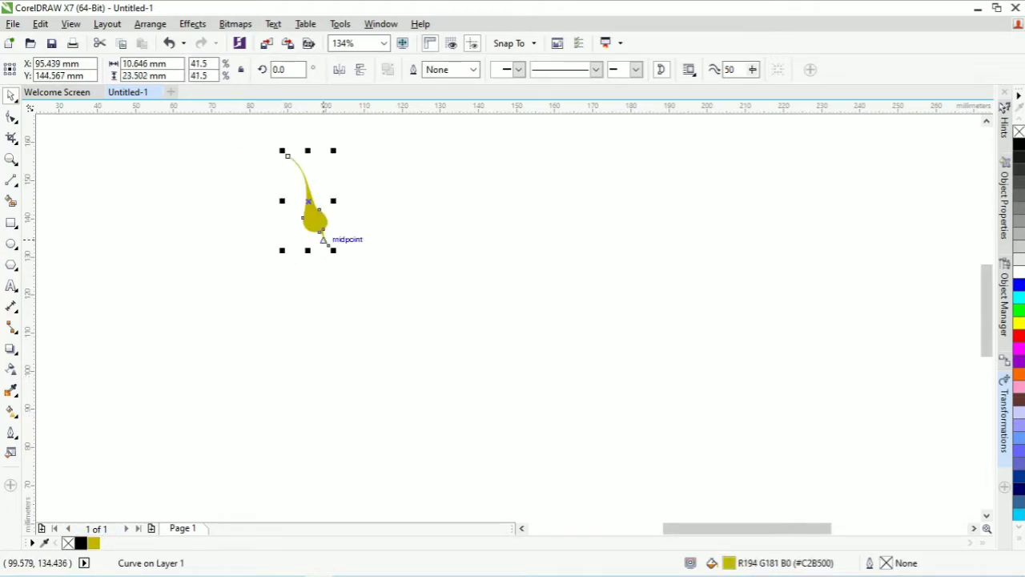
drag(313, 200, 291, 293)
drag(261, 343, 315, 266)
Duplicate the small leaf and rotate the copy to form a V-shaped pair joined at the stems
right_click(334, 261)
click(334, 261)
click(334, 262)
Group the two leaves and move the group further right on the page
drag(257, 223, 371, 329)
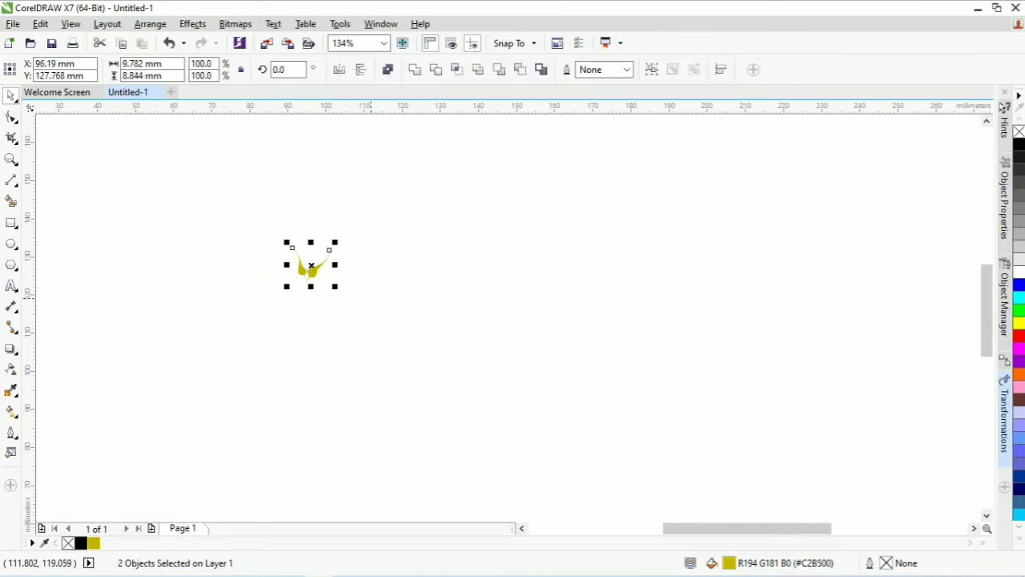
key(ctrl+g)
drag(311, 267, 381, 242)
click(450, 268)
click(386, 247)
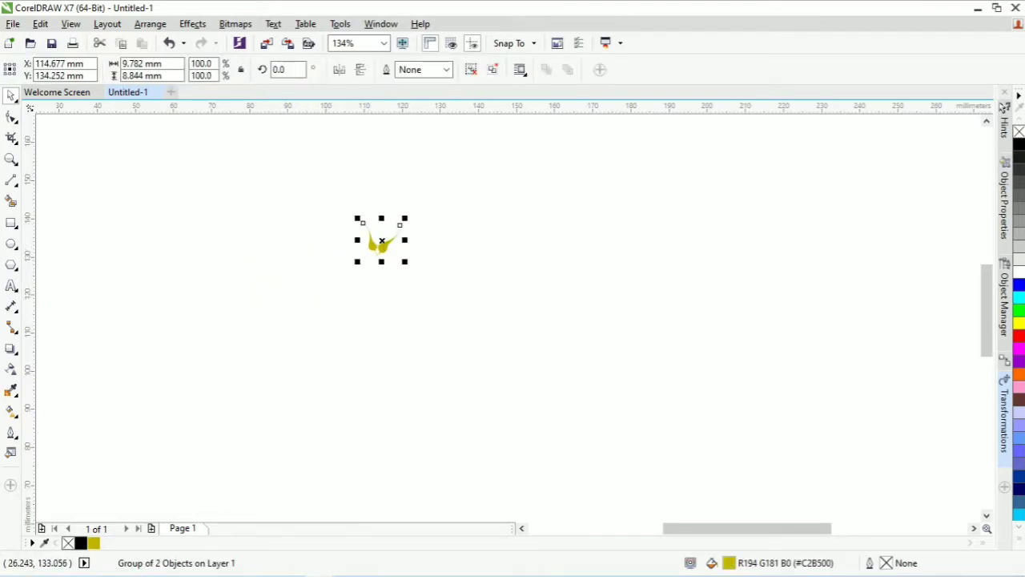
Draw a circle about 50 mm in diameter and place the leaf pair on its upper-left edge
click(12, 243)
drag(513, 238, 702, 427)
mouse_move(606, 332)
mouse_down()
mouse_move(457, 288)
mouse_move(447, 323)
mouse_up()
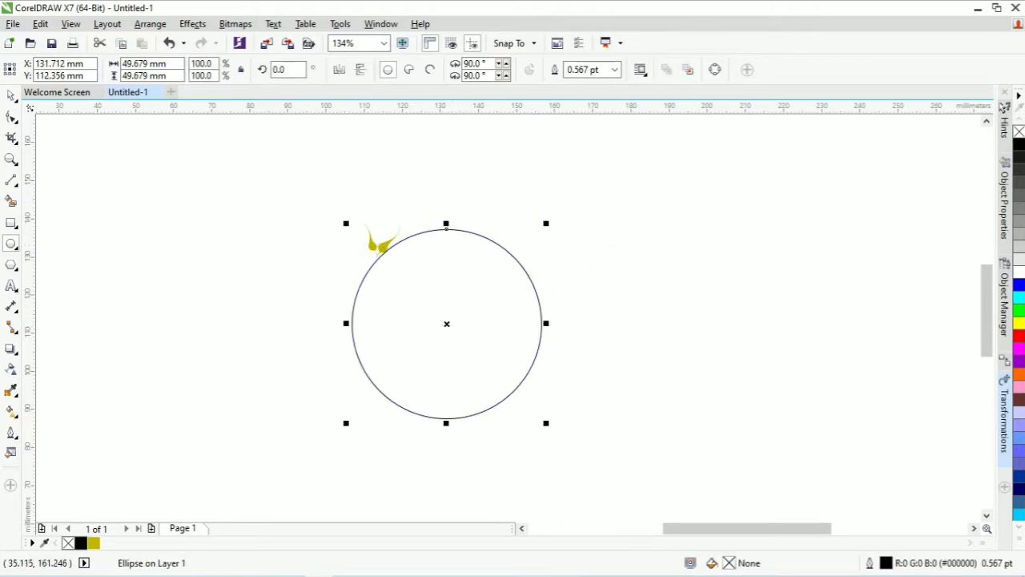
drag(383, 244, 397, 238)
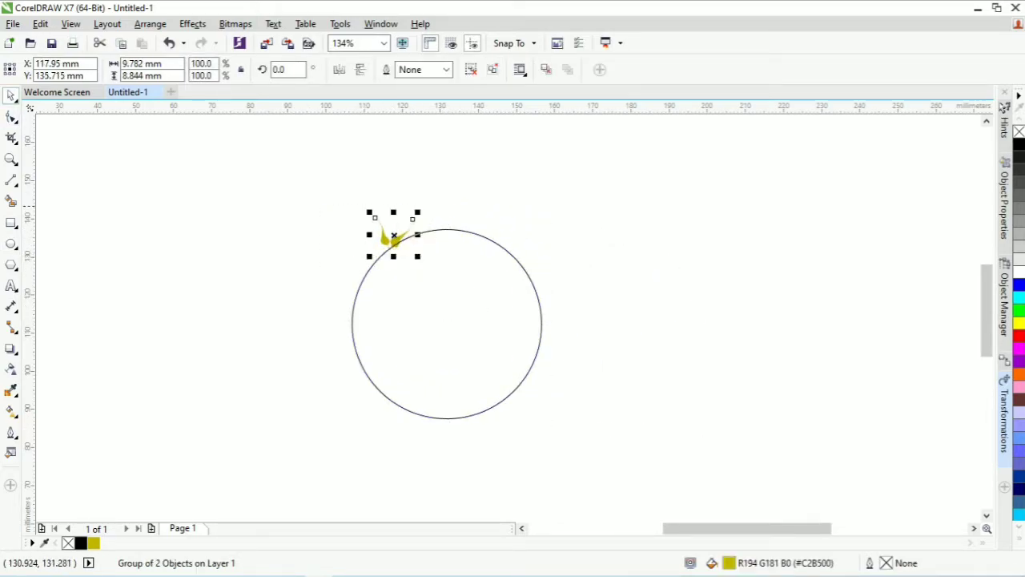
Rotate the leaf pair clockwise to about 310° and position it so its joined stems sit on the circle's upper-left edge
click(15, 162)
click(63, 158)
drag(339, 187, 433, 287)
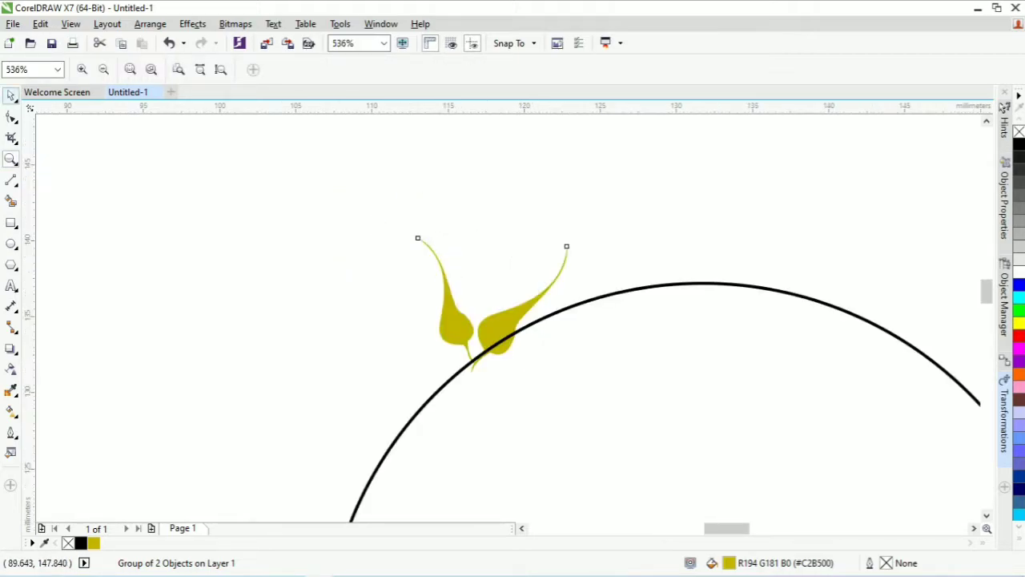
click(11, 95)
click(486, 329)
drag(574, 232, 586, 271)
click(508, 288)
drag(508, 288, 520, 304)
click(520, 303)
drag(601, 226, 614, 254)
click(519, 289)
drag(518, 289, 527, 309)
click(526, 312)
drag(609, 231, 623, 254)
click(522, 302)
drag(521, 302, 531, 317)
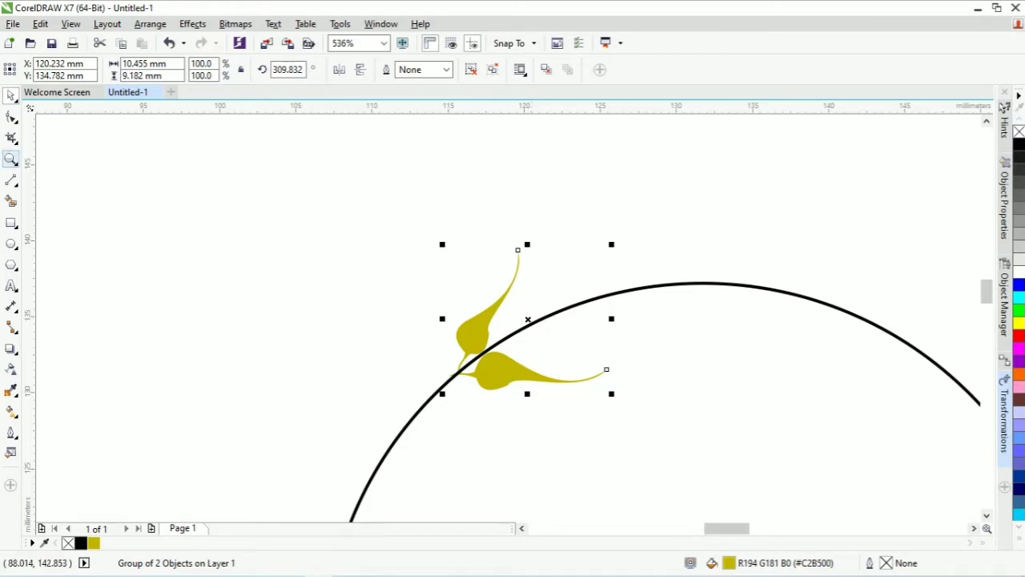
Move the leaf pair's rotation centre to the centre of the circle
click(11, 159)
double_click(103, 71)
click(11, 95)
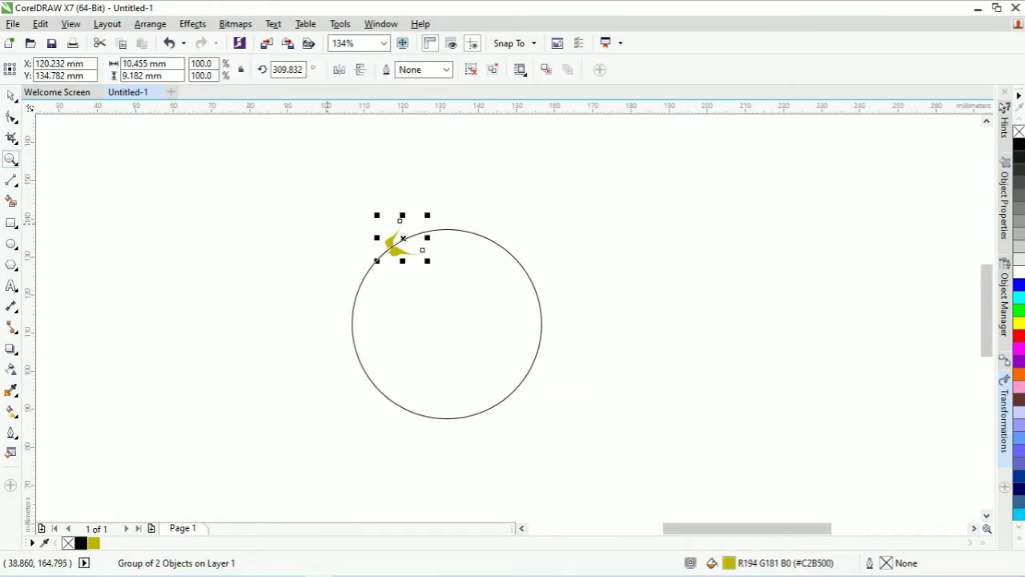
click(404, 238)
drag(404, 238, 461, 318)
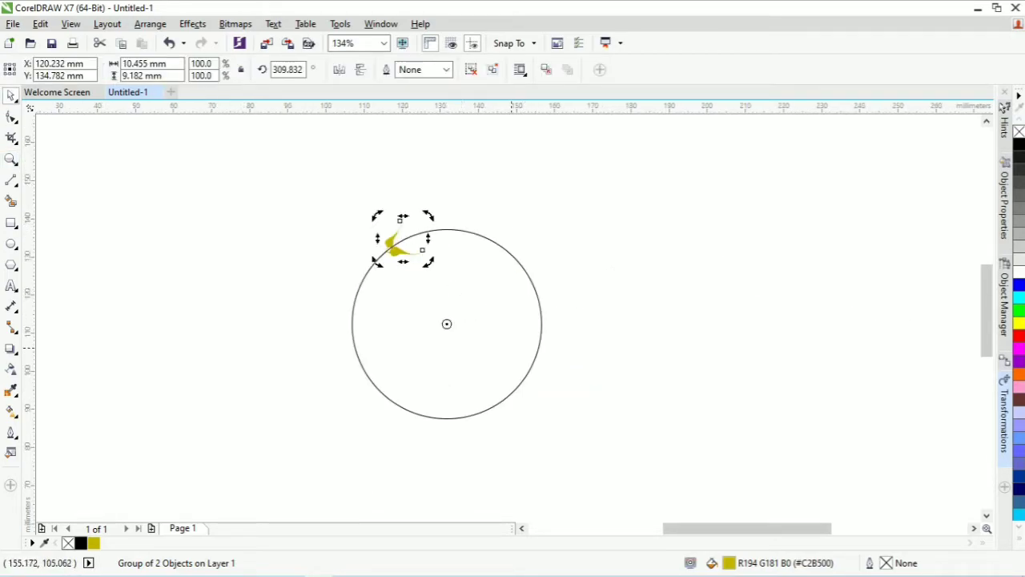
Try three rotated copies of the leaf pair around the circle's centre at 15° and at 10° spacing, undoing each
click(1004, 417)
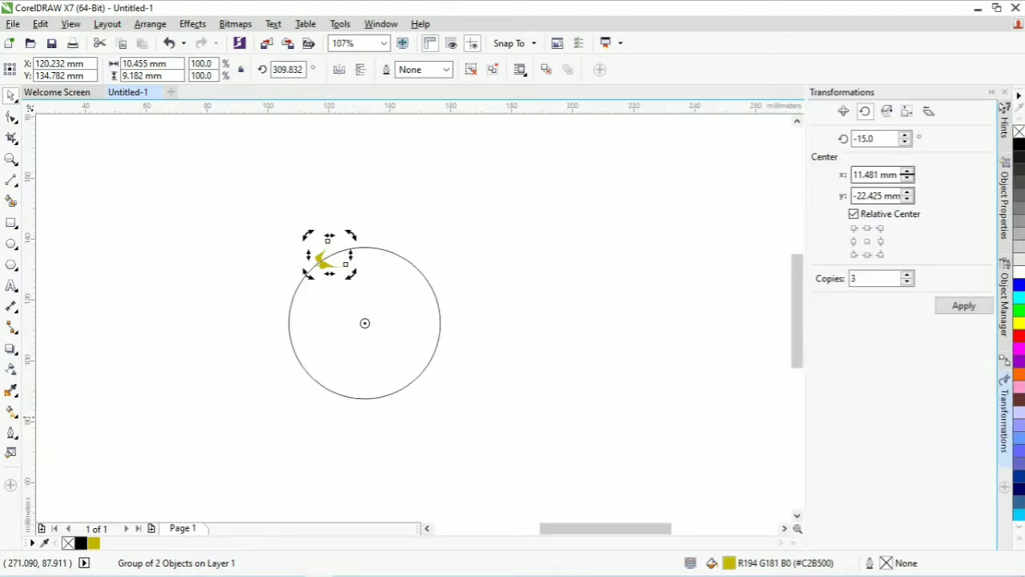
click(855, 139)
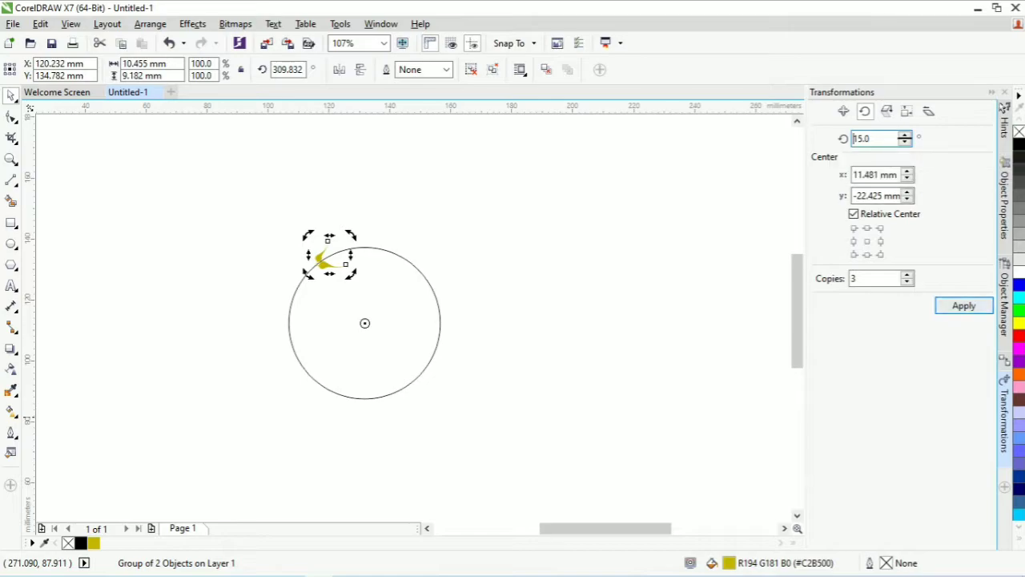
click(964, 305)
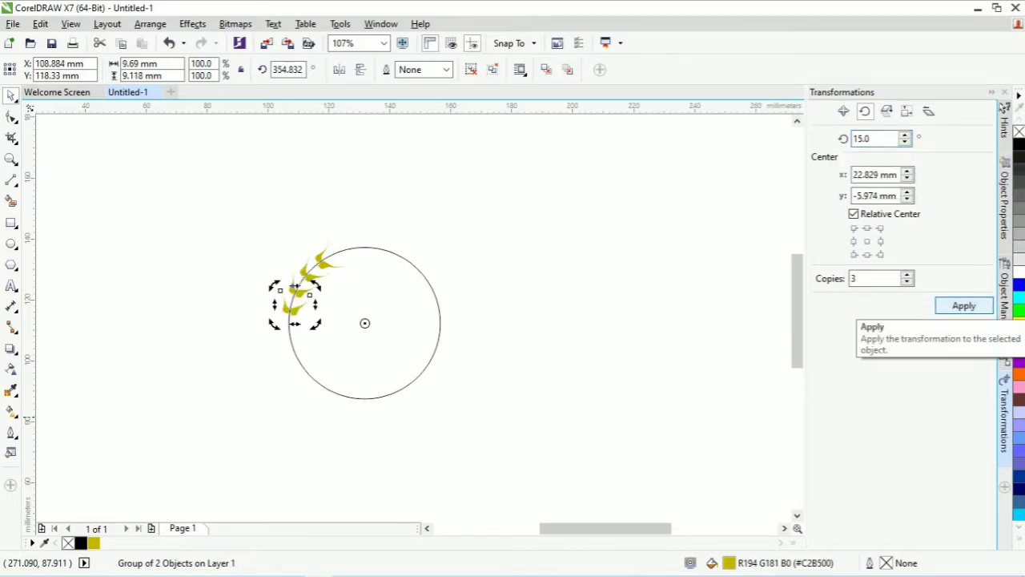
key(ctrl+z)
click(905, 142)
click(964, 306)
key(ctrl+z)
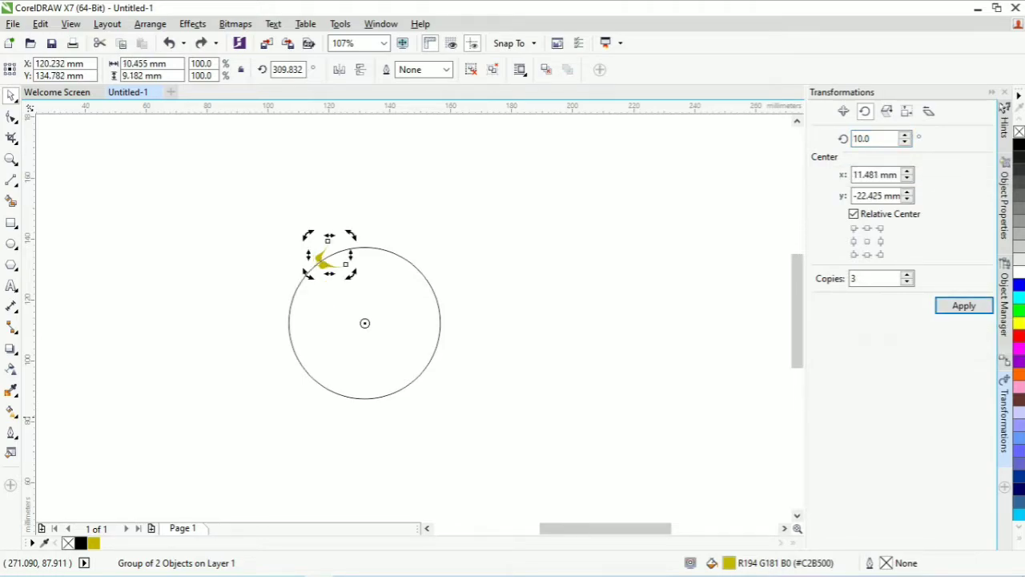
Create three copies of the leaf pair rotated around the circle's centre at 5° spacing
click(905, 142)
click(964, 305)
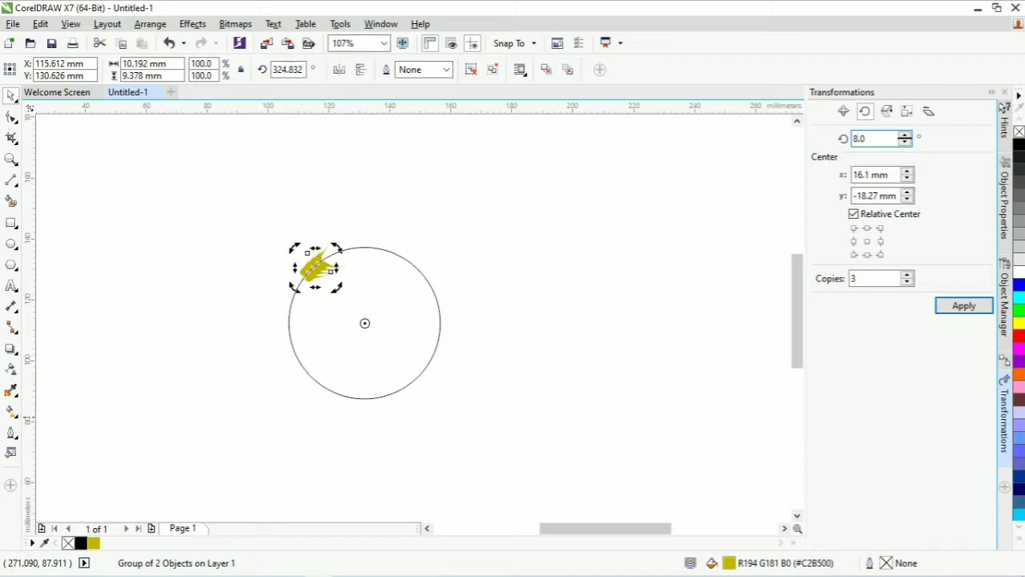
Undo the 5° copies and create twelve copies of the leaf pair around the circle's centre at 8° spacing, three at a time
text(8)
key(ctrl+z)
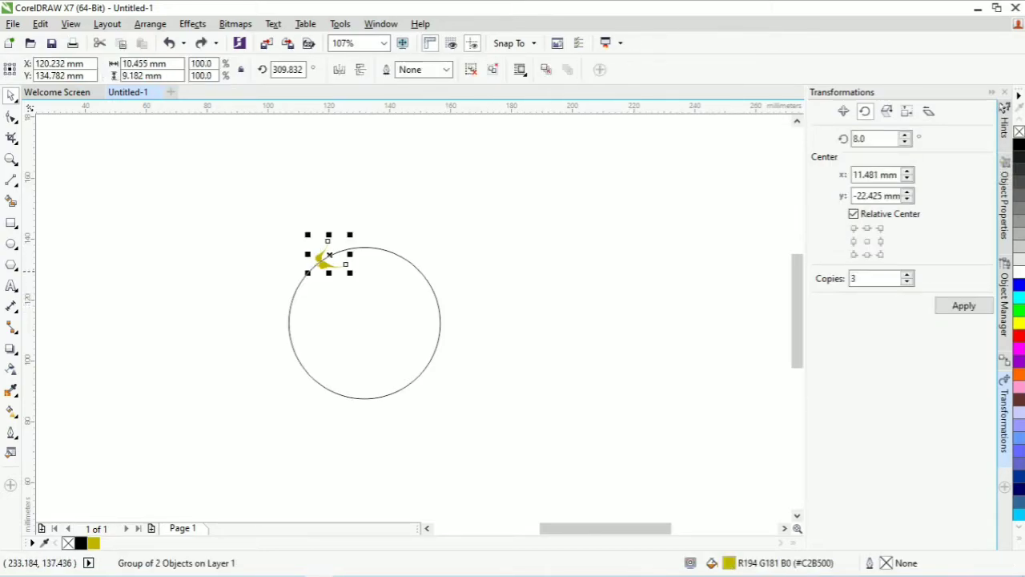
click(964, 305)
click(965, 305)
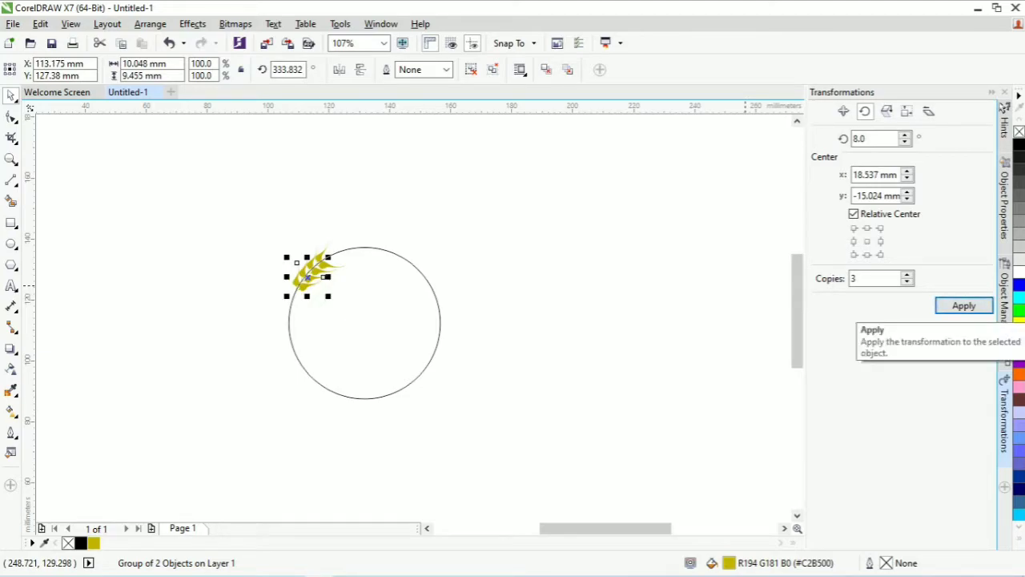
click(965, 305)
click(965, 306)
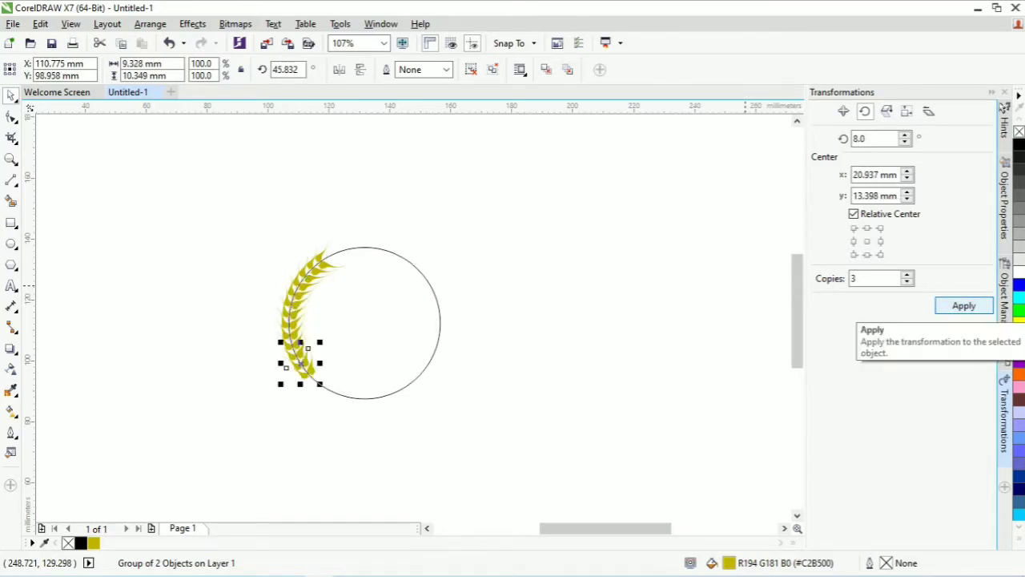
Place a horizontally mirrored duplicate of the topmost leaf pair with its joined stems on the circle's upper-right edge
drag(327, 263, 452, 301)
click(339, 70)
key(z)
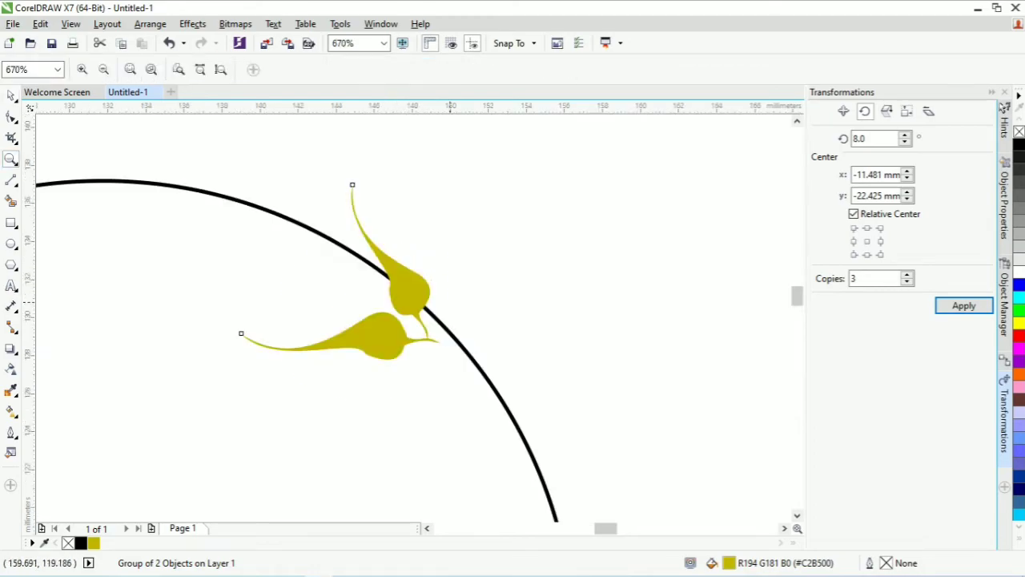
click(10, 95)
drag(339, 271, 345, 247)
key(Up)
key(Up)
key(Left)
Try small rotations of the mirrored leaf pair, undoing each
click(346, 247)
drag(451, 149, 462, 154)
key(ctrl+z)
drag(239, 339, 236, 336)
key(ctrl+z)
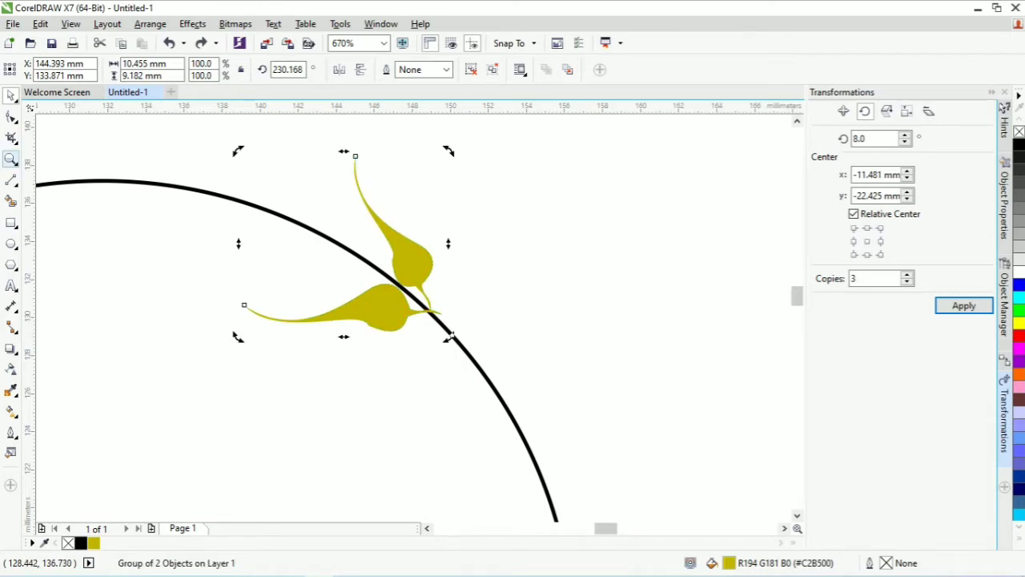
Select the mirrored leaf pair with its rotation handles and set the rotation angle to -8°
click(12, 159)
click(104, 69)
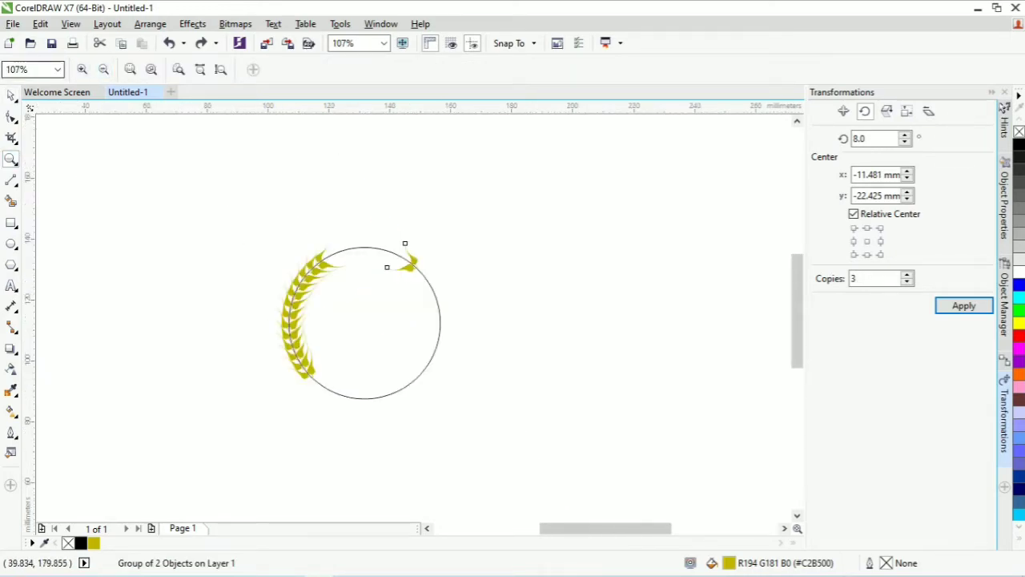
click(11, 95)
click(405, 261)
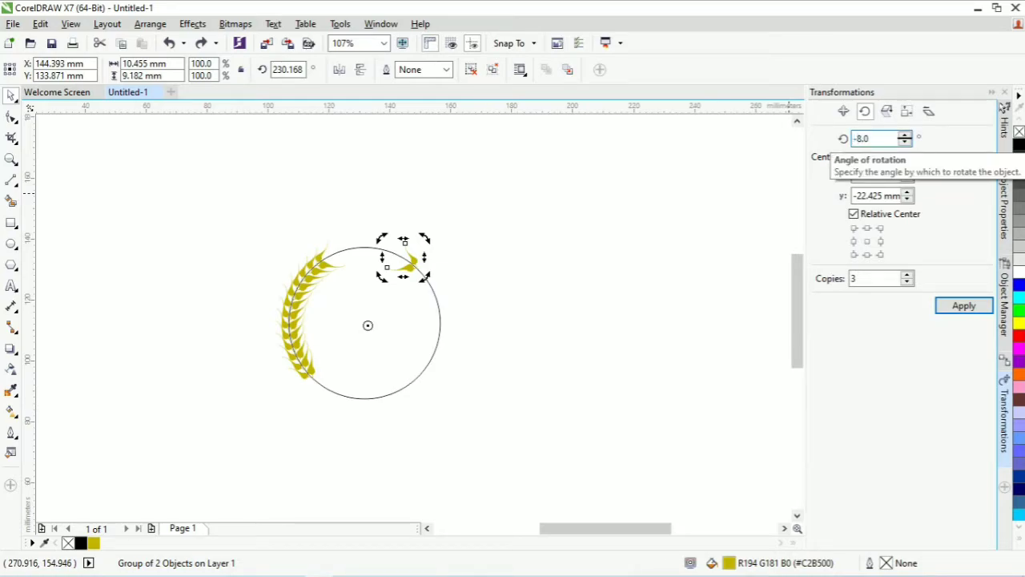
Try sets of three rotated copies of the mirrored leaf pair at -8° spacing, undoing them all
click(964, 306)
click(964, 305)
click(964, 305)
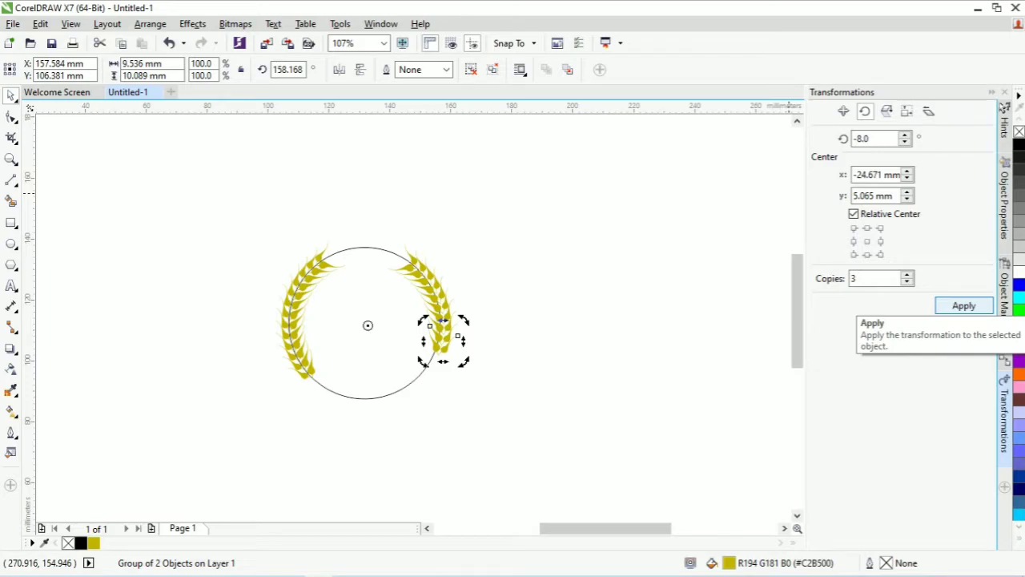
key(ctrl+z)
key(ctrl+z)
key(ctrl+z)
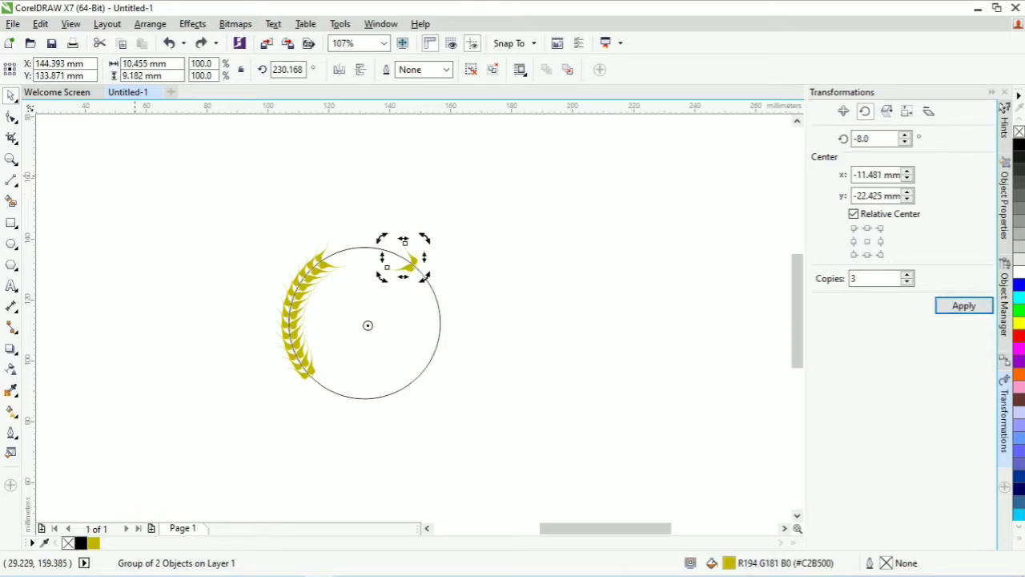
Shift the mirrored leaf pair slightly down and left along the circle's upper-right edge
key(z)
drag(371, 232, 455, 311)
click(10, 95)
drag(369, 238, 362, 242)
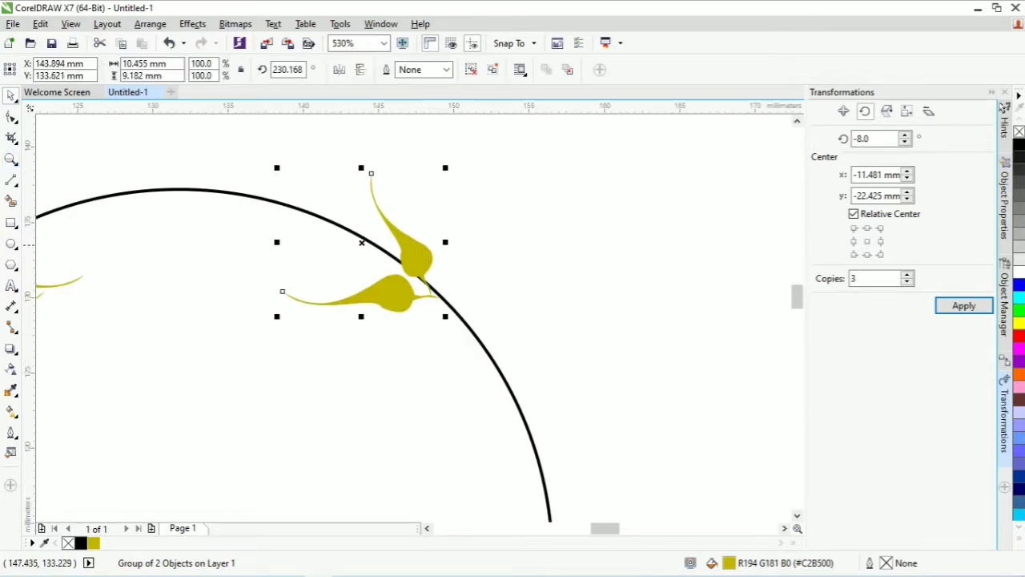
click(359, 241)
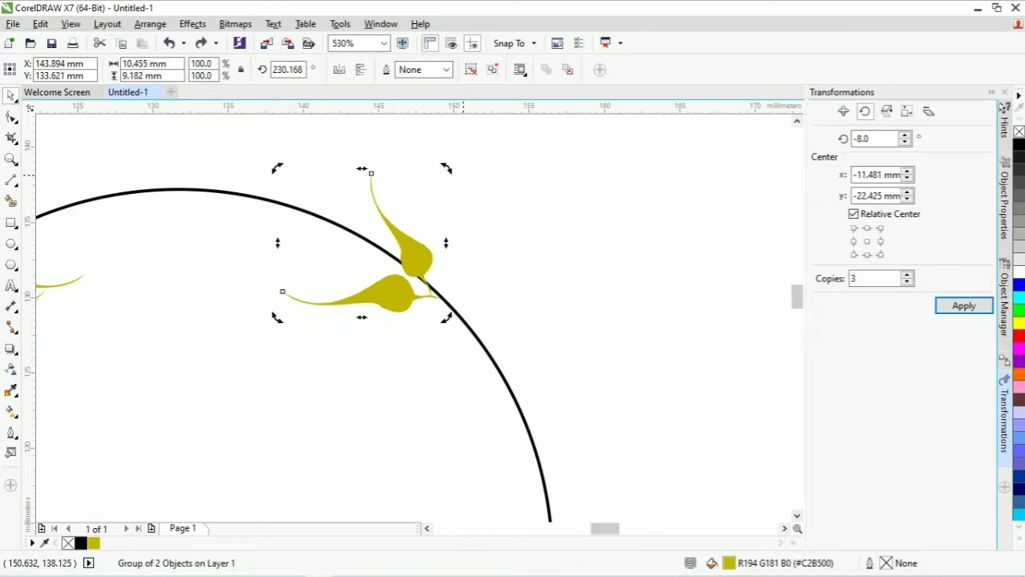
Move the mirrored leaf pair's rotation centre from the circle to the middle of the pair
click(411, 258)
click(363, 242)
scroll(189, 321, down, 3)
scroll(416, 320, up, 3)
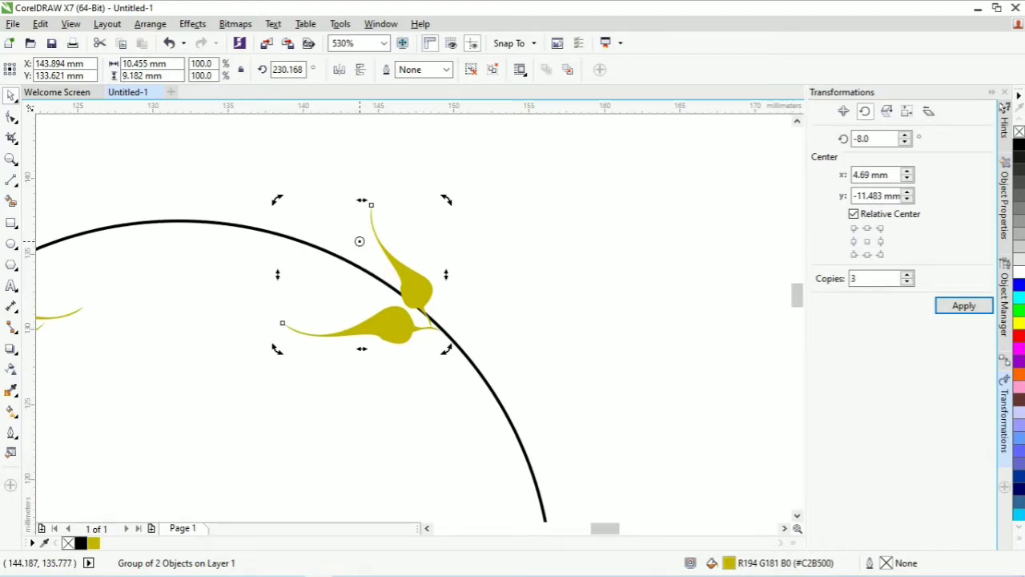
click(432, 291)
click(433, 291)
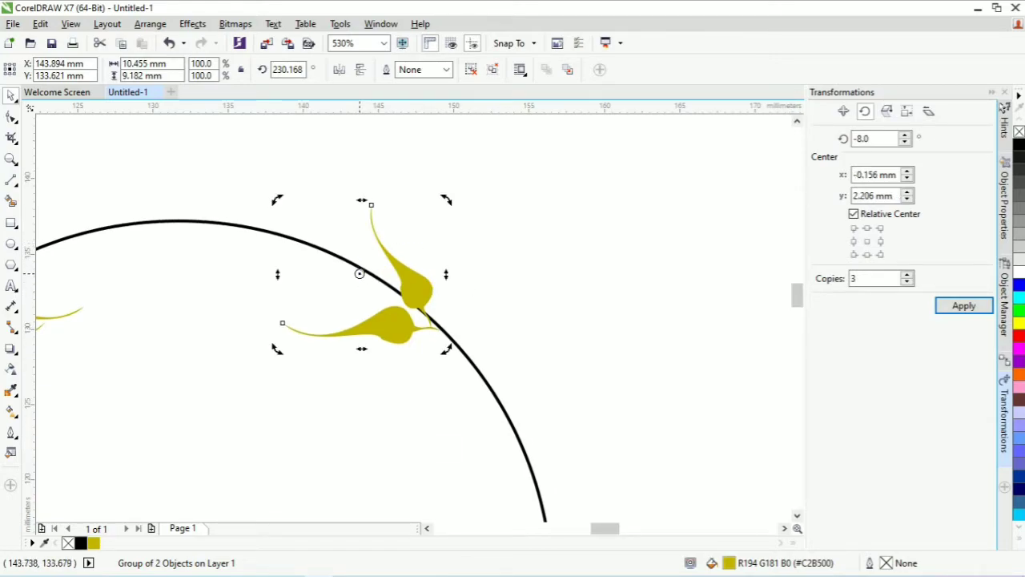
drag(364, 270, 364, 270)
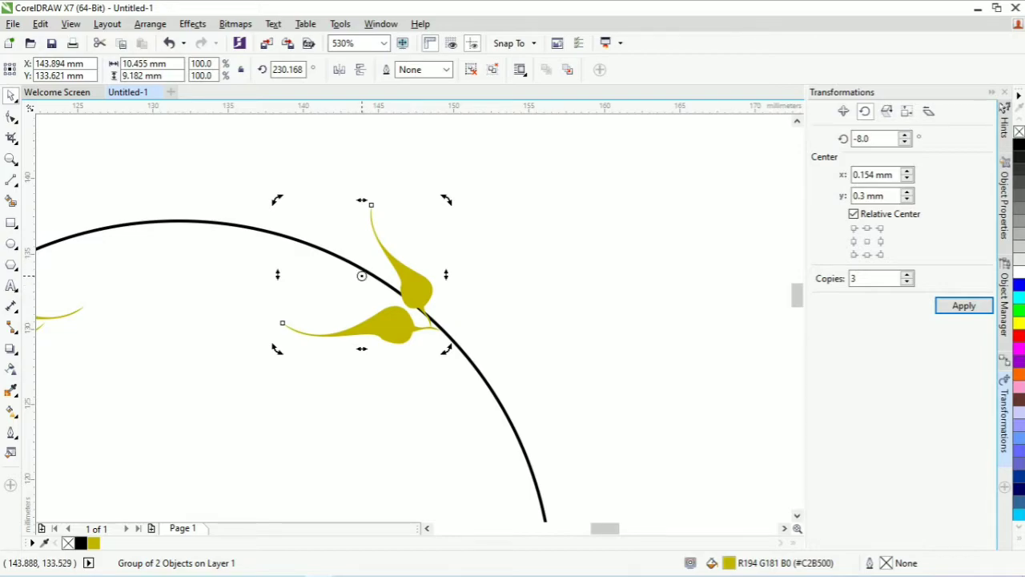
click(419, 289)
click(407, 288)
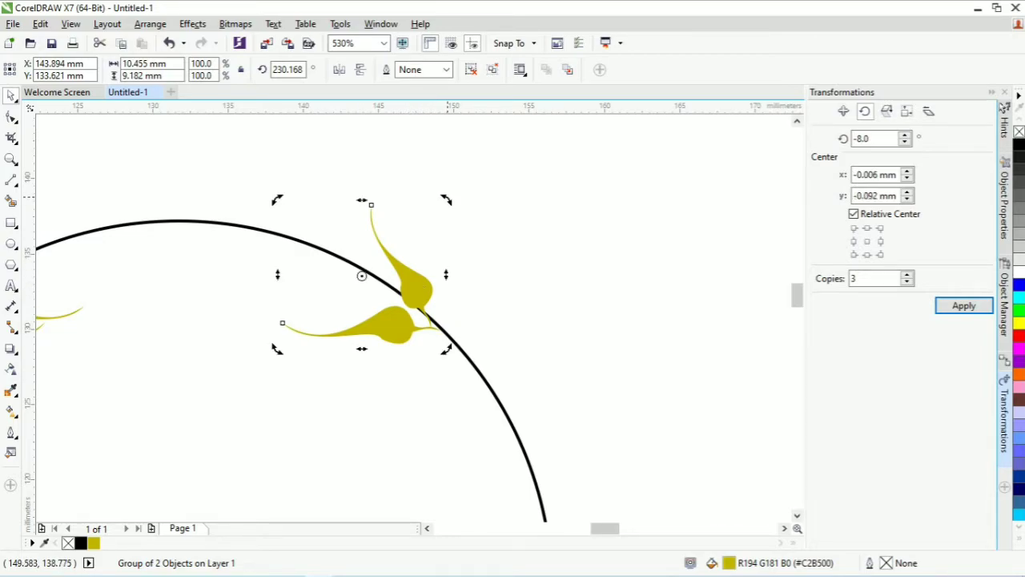
Rotate the mirrored leaf pair clockwise to about 222° and reposition its joined stems on the circle's upper-right edge
drag(446, 199, 462, 207)
click(406, 310)
drag(356, 279, 360, 260)
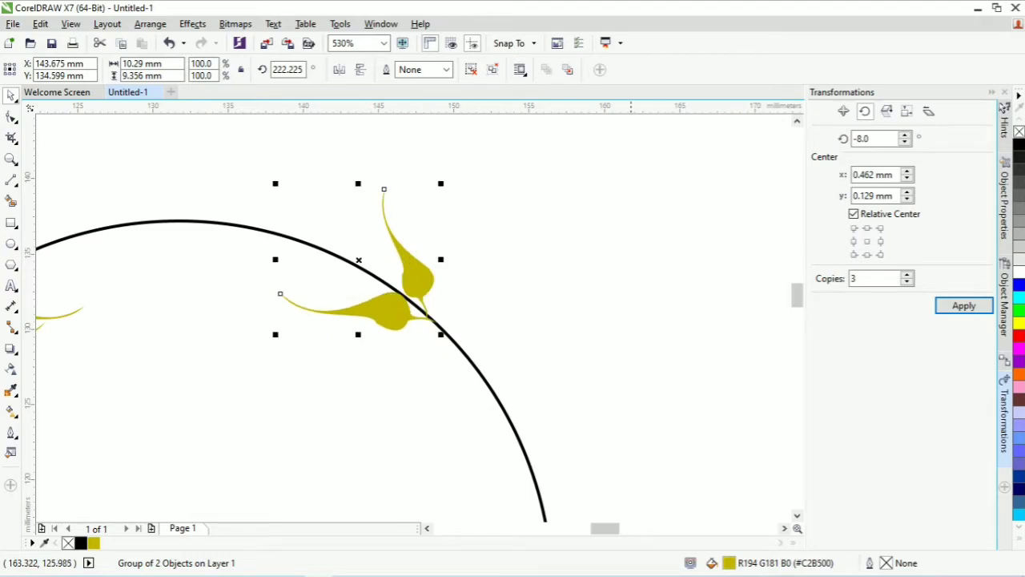
drag(613, 528, 602, 529)
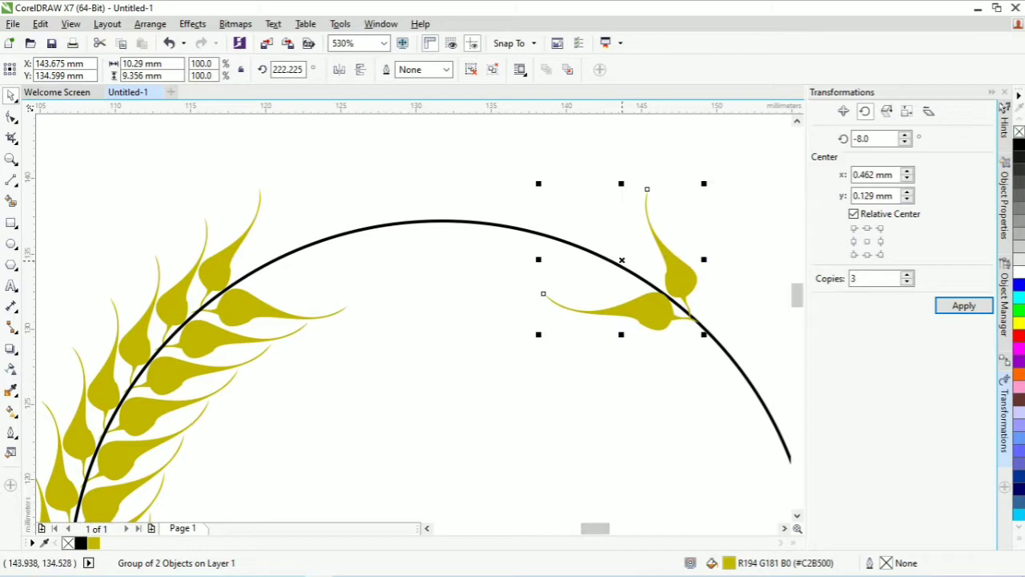
drag(620, 264, 631, 272)
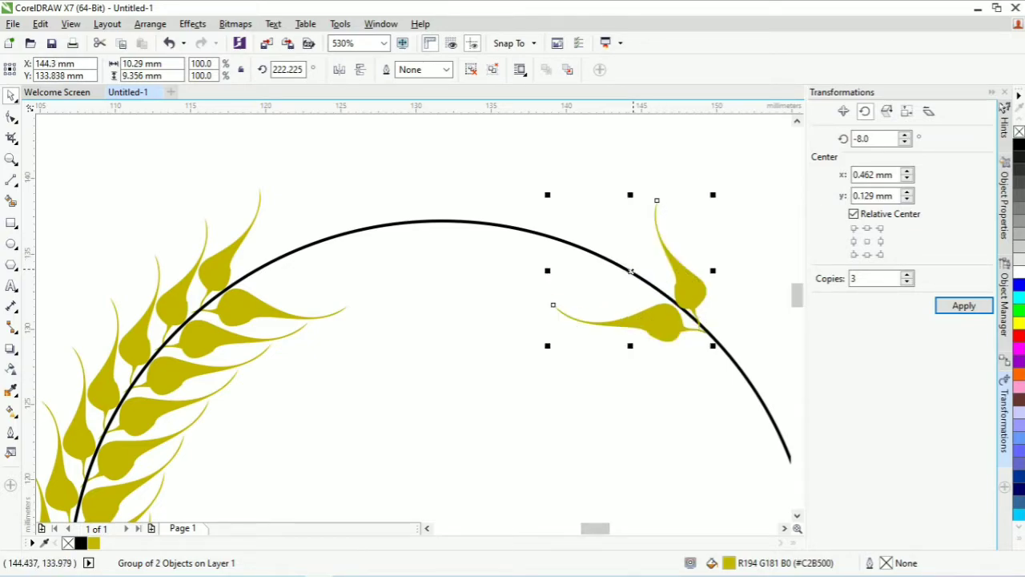
Move the mirrored leaf pair's rotation centre to the centre of the circle
click(12, 159)
click(104, 69)
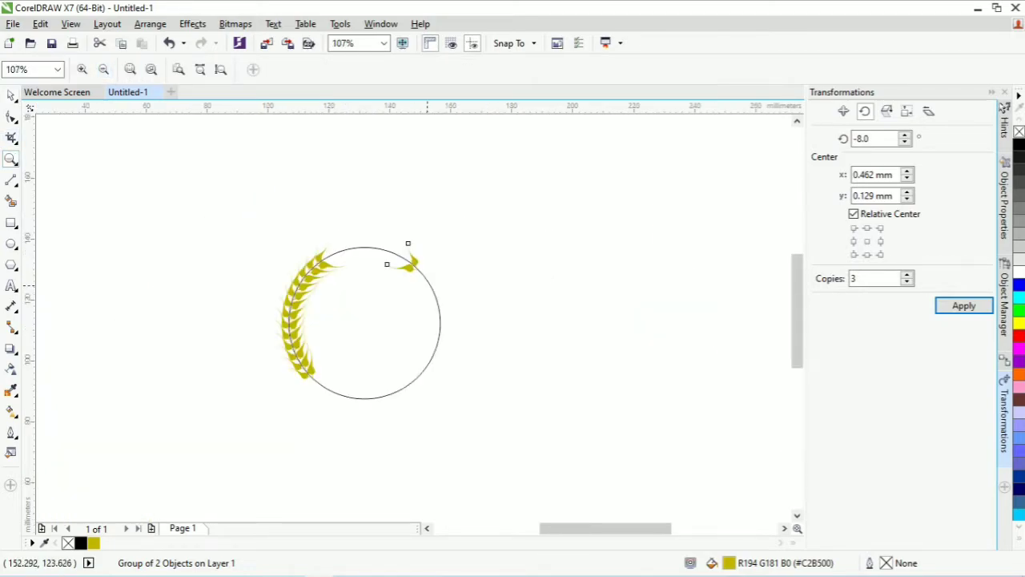
click(11, 95)
click(11, 158)
drag(188, 162, 557, 465)
drag(263, 171, 600, 441)
drag(173, 171, 557, 511)
key(space)
click(431, 234)
click(458, 237)
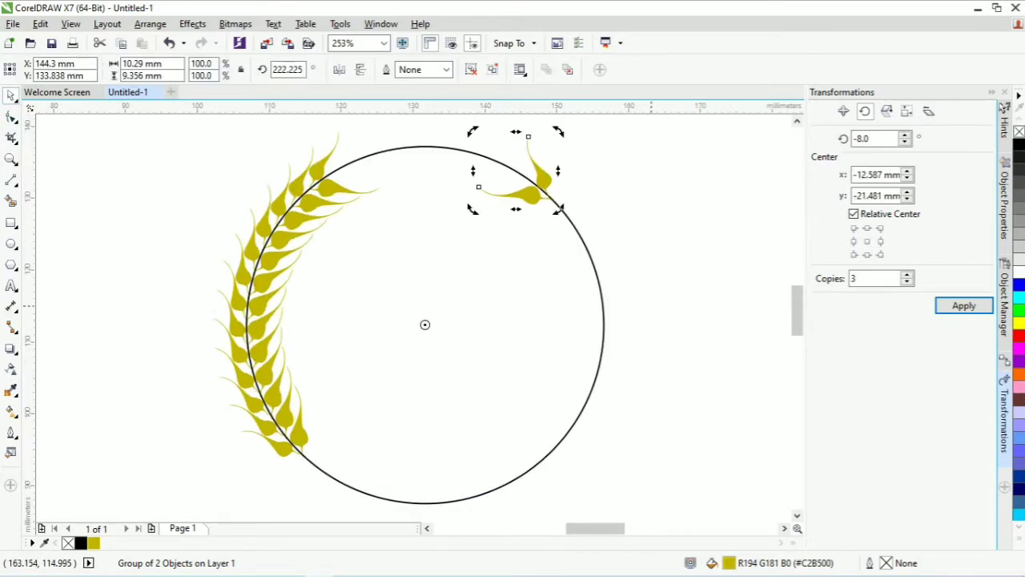
Create twelve copies of the mirrored leaf pair around the circle at -8° spacing, three at a time, and delete the guide circle
click(964, 305)
click(964, 305)
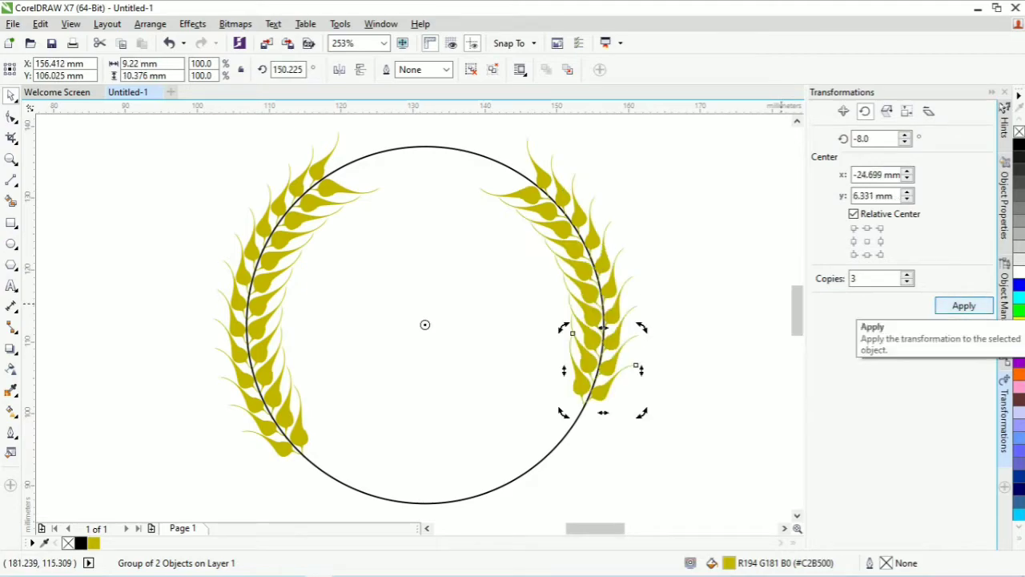
click(964, 305)
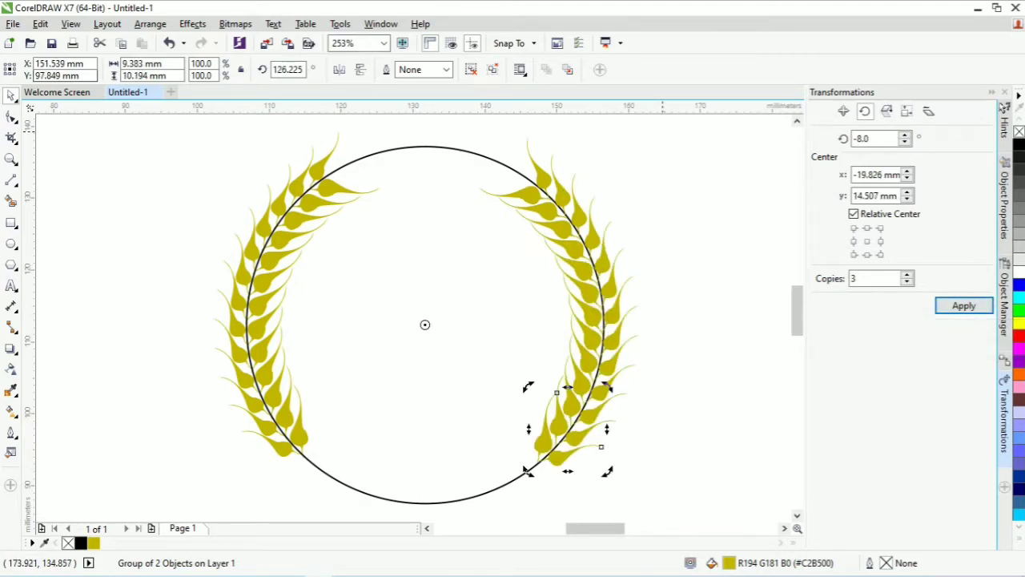
click(392, 150)
key(Delete)
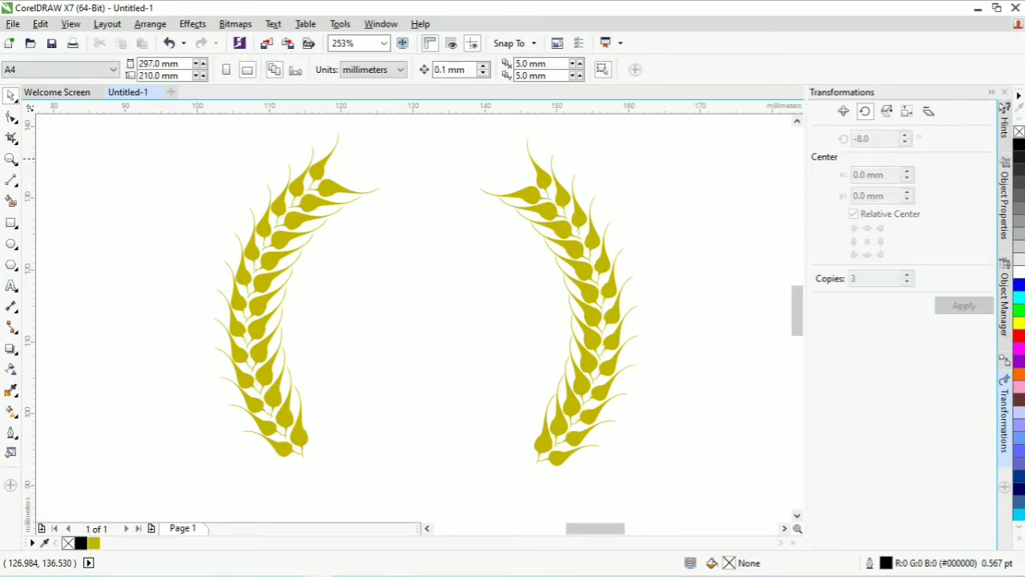
Duplicate the top leaf pair of the left branch into the space between the branches and ungroup the copy
drag(319, 171, 368, 169)
right_click(433, 212)
key(ctrl+u)
click(433, 272)
Rotate one loose leaf to about 272° and fit it onto the upper tip of the left branch
click(373, 158)
mouse_move(395, 120)
mouse_down()
mouse_move(418, 135)
mouse_move(390, 128)
mouse_up()
mouse_move(339, 175)
mouse_down()
mouse_move(323, 183)
mouse_move(347, 168)
mouse_up()
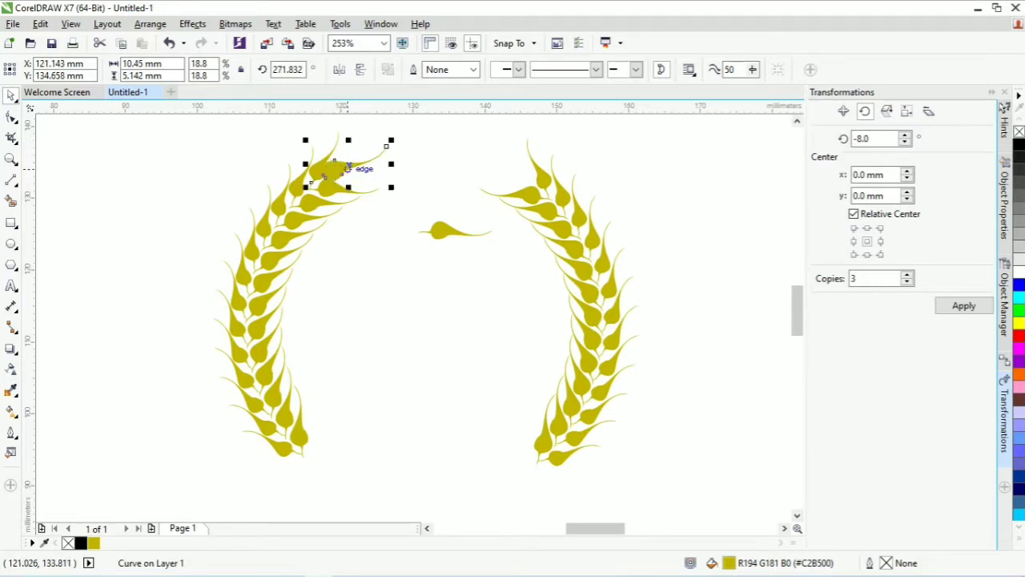
key(Right)
key(Right)
key(Right)
key(Right)
key(Right)
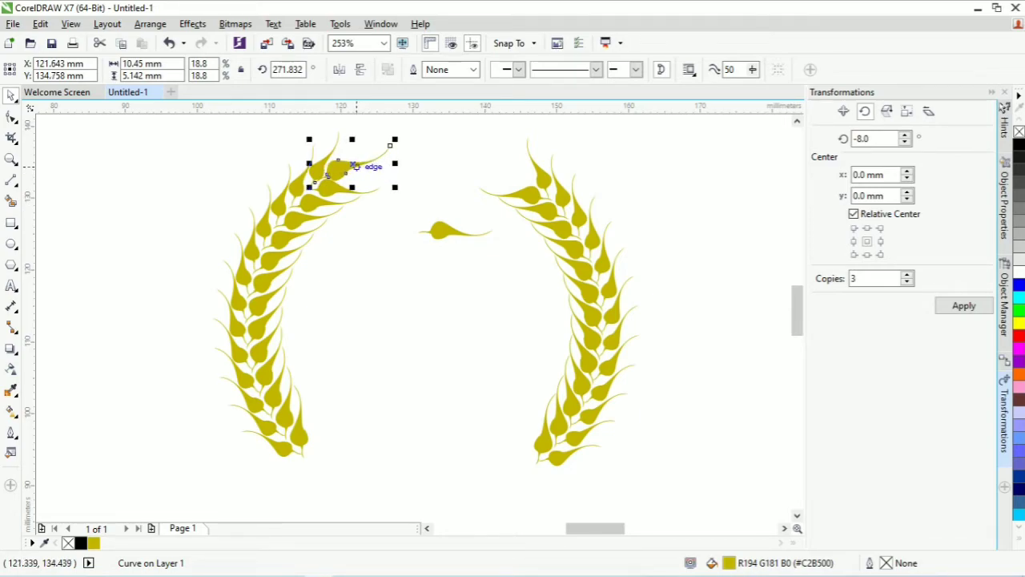
Rotate the other loose leaf to about 30° and fit it onto the upper tip of the right branch
click(446, 228)
click(455, 229)
drag(497, 217, 407, 207)
key(Escape)
drag(465, 239, 554, 153)
click(508, 171)
key(Up)
key(Up)
key(Right)
key(Right)
key(Right)
key(Right)
key(Down)
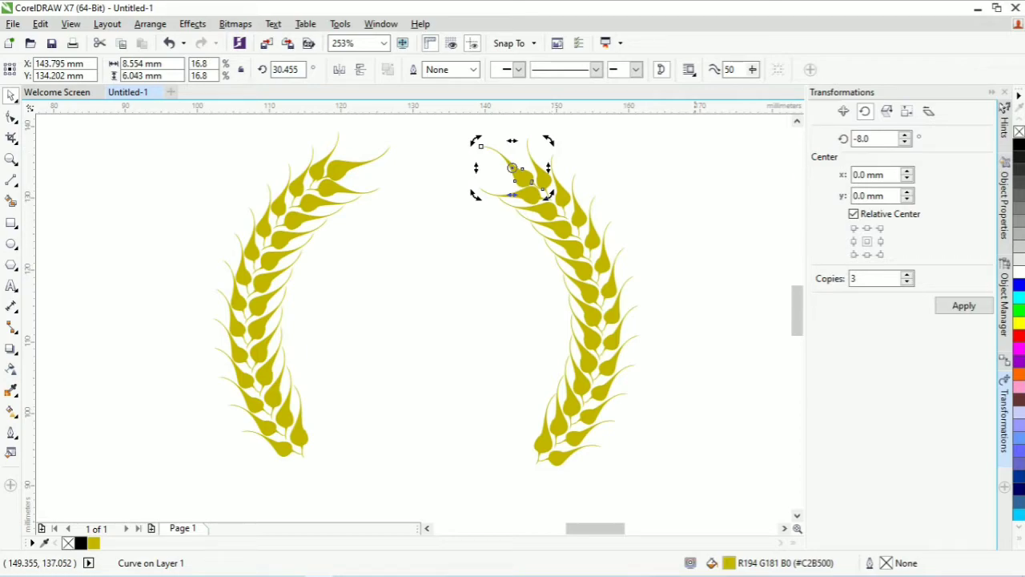
Group all leaves of the left branch, and group all leaves of the right branch separately
click(11, 159)
click(104, 70)
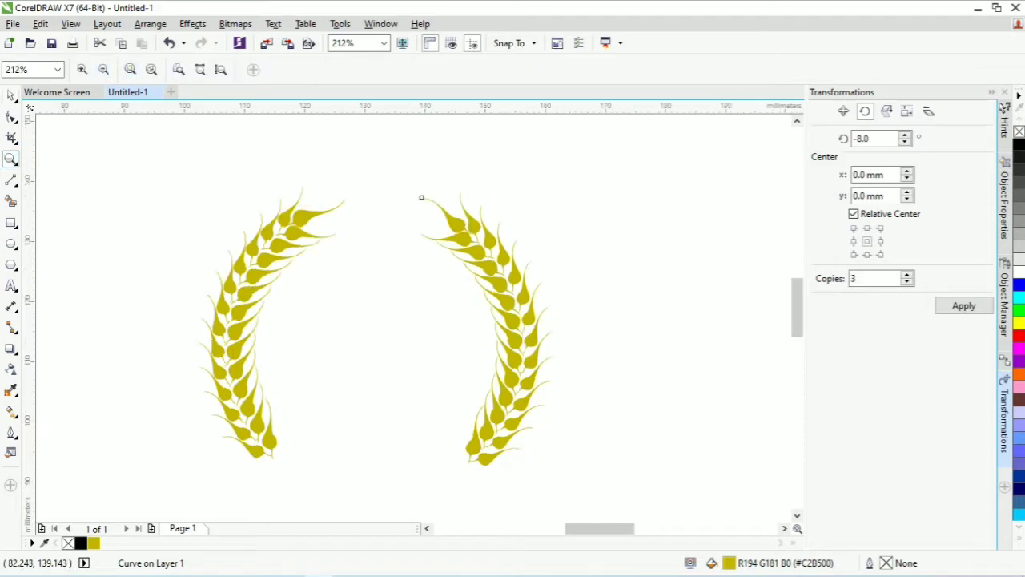
click(103, 70)
key(space)
drag(188, 181, 419, 412)
key(ctrl+g)
drag(412, 190, 555, 437)
key(ctrl+g)
click(638, 255)
click(510, 328)
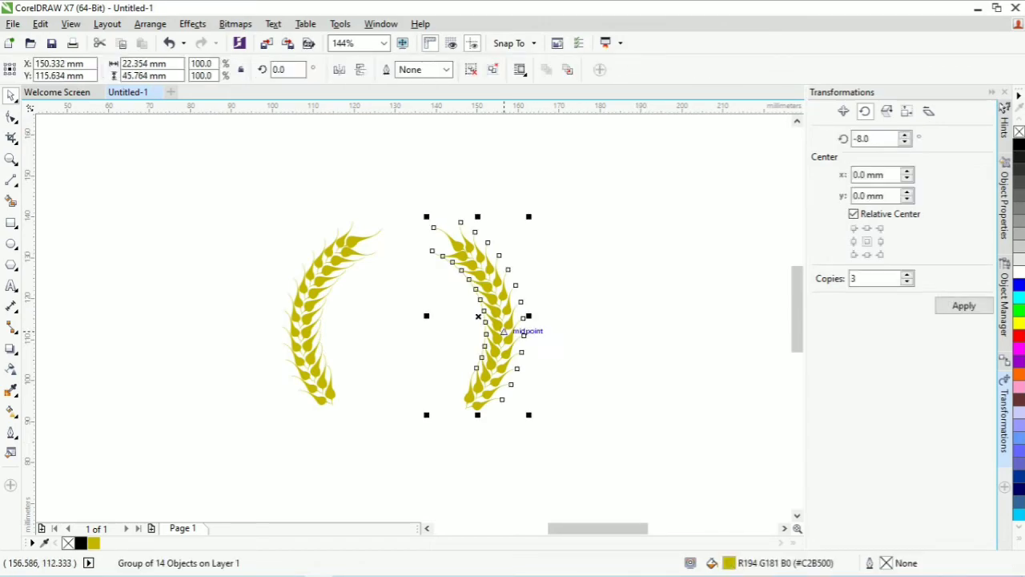
click(626, 317)
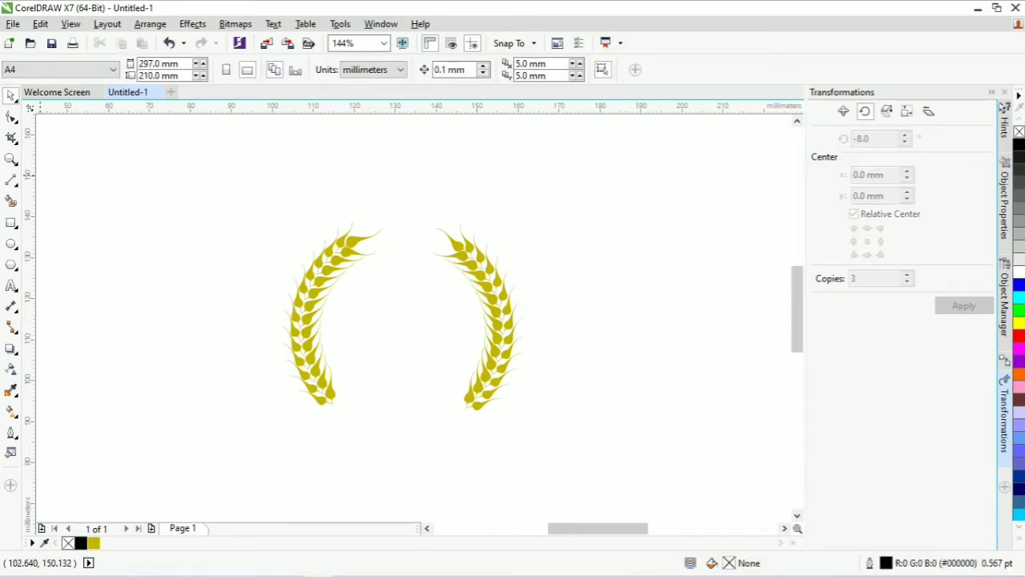
Start a straight-segment outline left of the wreath with a base about 4.4 mm long, a long slanted edge and a pointed right tip
key(F5)
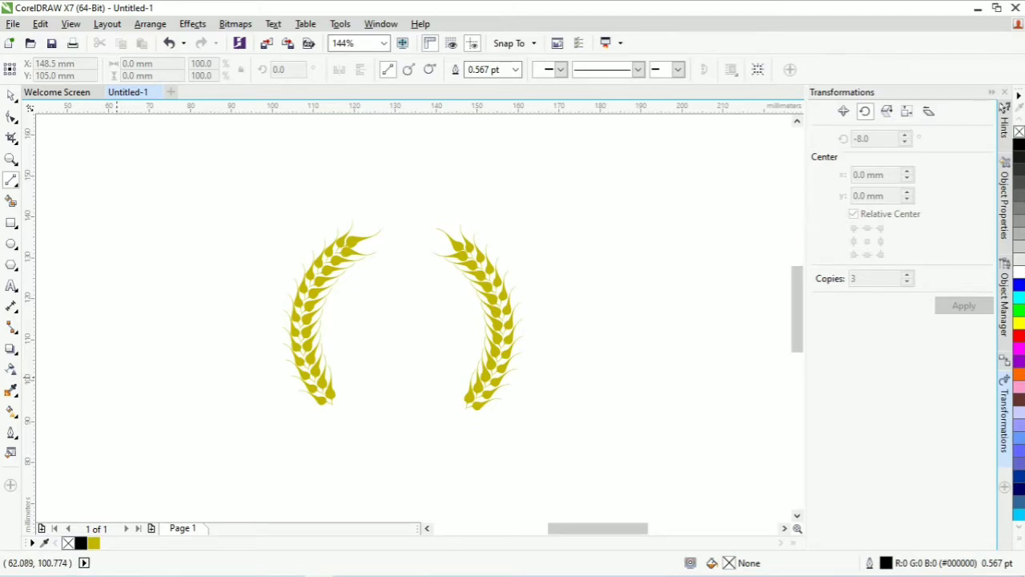
click(96, 390)
click(114, 390)
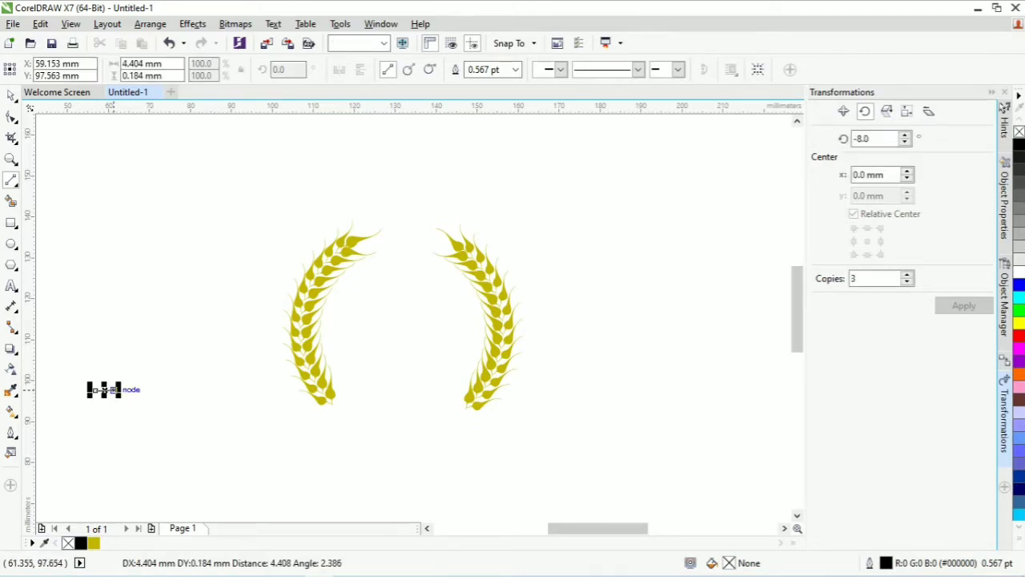
click(114, 390)
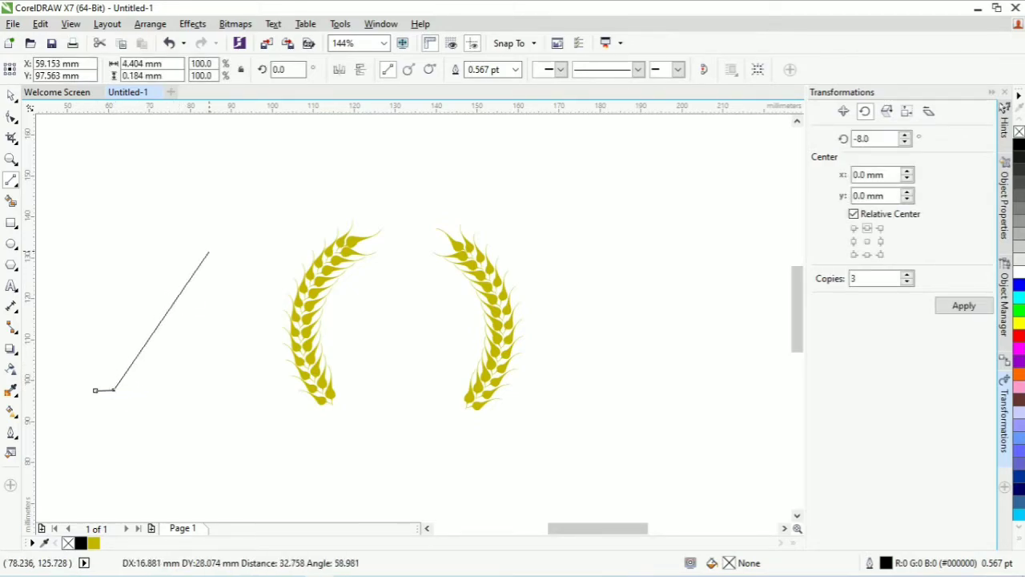
double_click(187, 286)
click(230, 288)
click(230, 288)
click(188, 273)
click(189, 272)
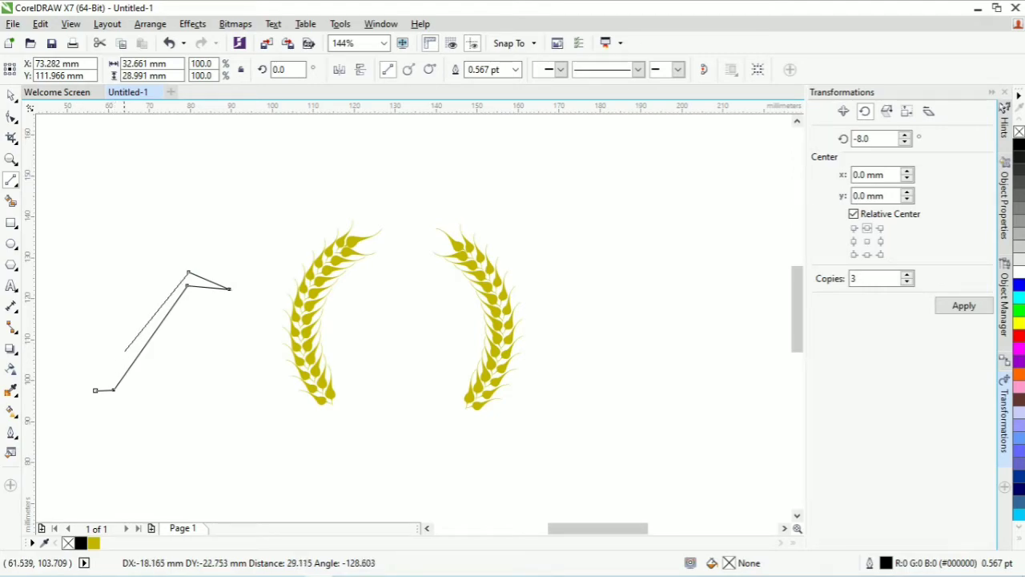
Complete the straight-segment outline with a tall middle spike and a tall left spike, closing it at about 41.5 by 43 mm
click(126, 350)
click(154, 225)
click(117, 347)
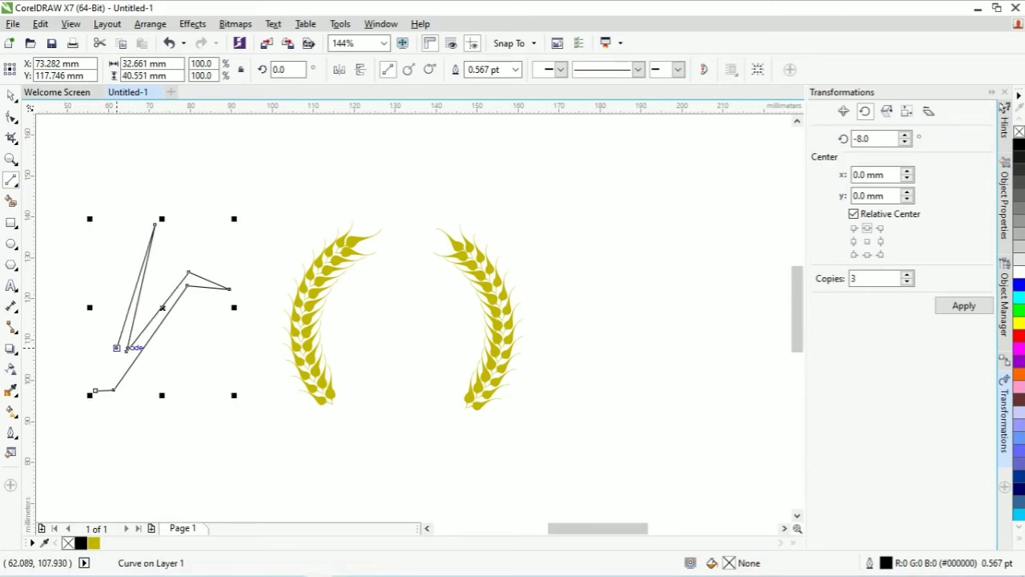
click(89, 358)
click(59, 214)
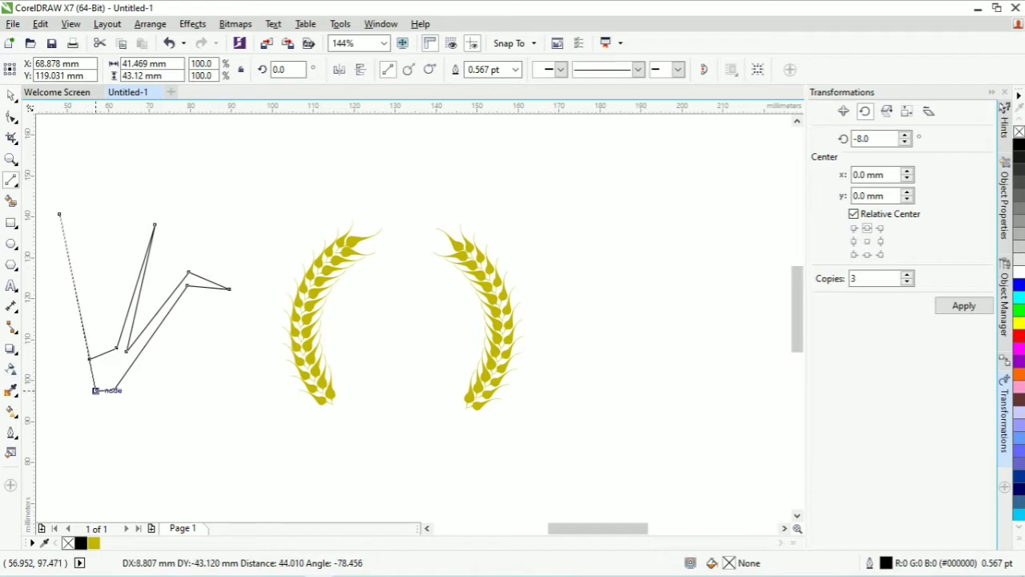
click(95, 390)
Convert all segments of the spiked outline to curves and move the outline between the two wreath branches
click(11, 116)
drag(50, 165, 286, 453)
click(207, 202)
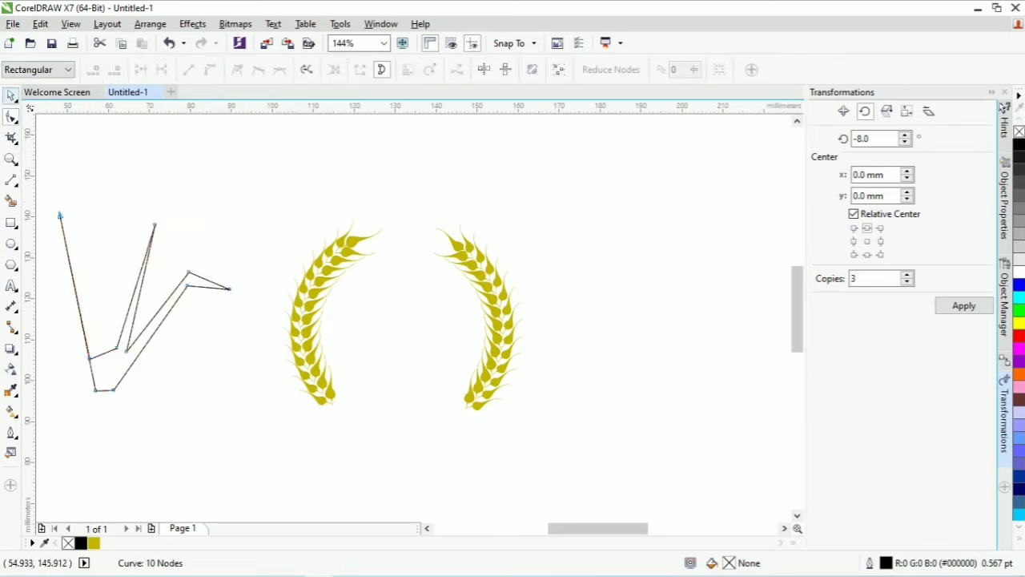
click(14, 99)
click(57, 95)
drag(145, 302, 391, 331)
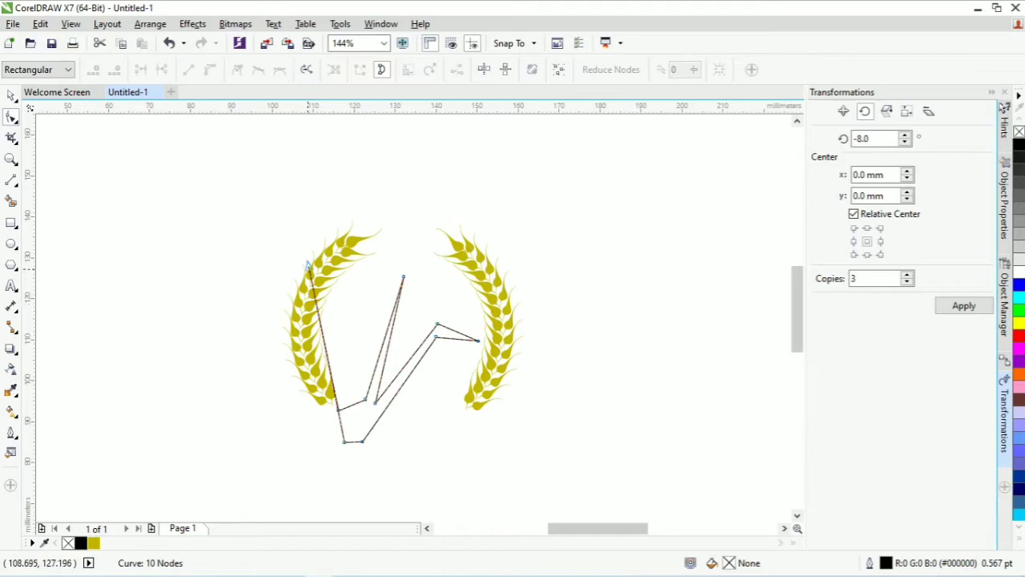
Bend the left spike's inner edge and both edges of the middle spike into slender stem curves
drag(309, 265, 342, 314)
drag(339, 410, 347, 406)
click(403, 276)
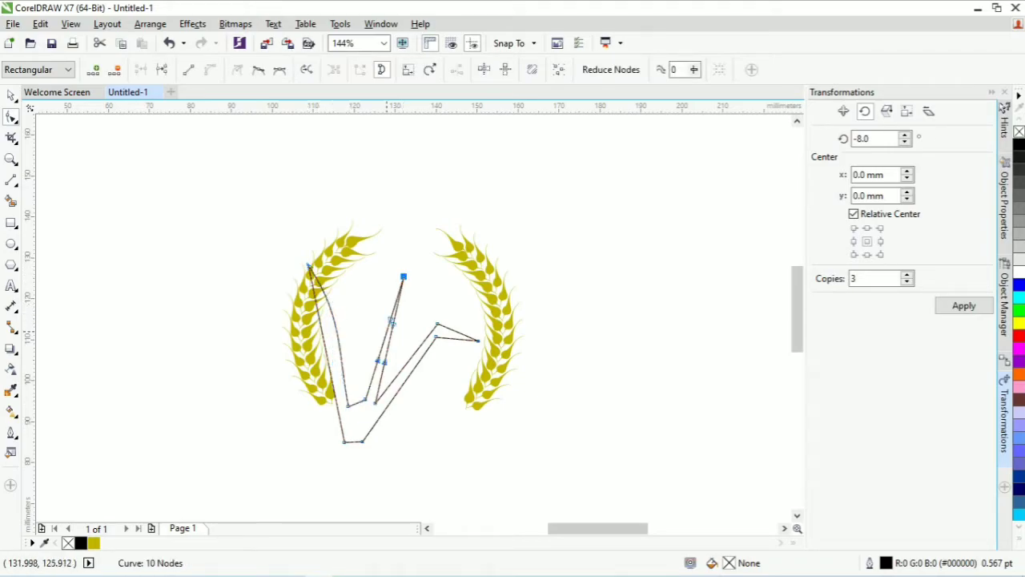
drag(377, 361, 354, 310)
click(376, 402)
drag(384, 362, 351, 336)
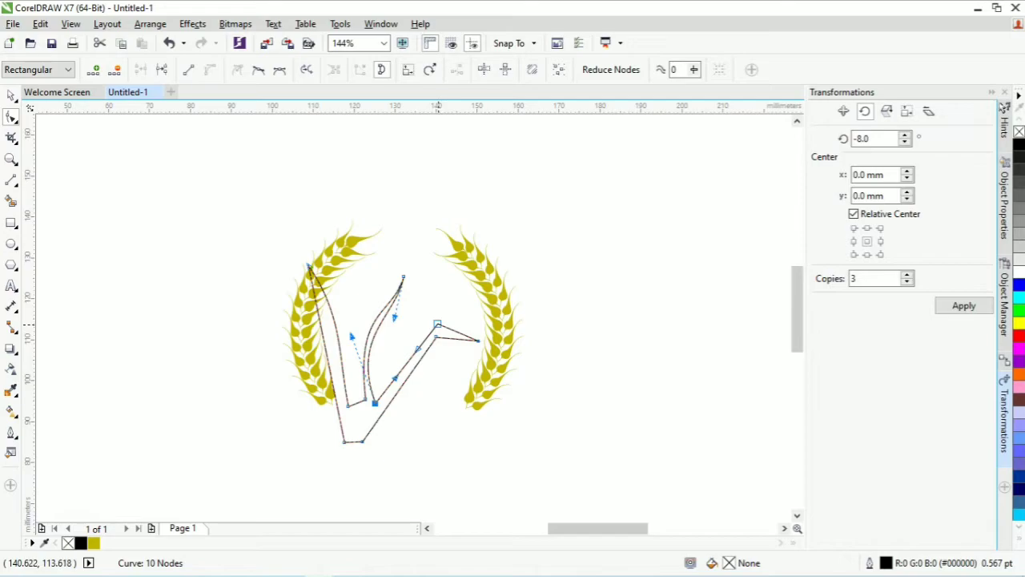
Curve the right spike's tip into a downward hook and smooth the long upper edge leading to it
drag(450, 329, 463, 289)
click(437, 337)
drag(451, 335, 459, 290)
click(375, 403)
mouse_move(396, 377)
mouse_down()
mouse_move(399, 390)
mouse_move(409, 371)
mouse_up()
click(437, 337)
click(438, 324)
drag(437, 324, 440, 323)
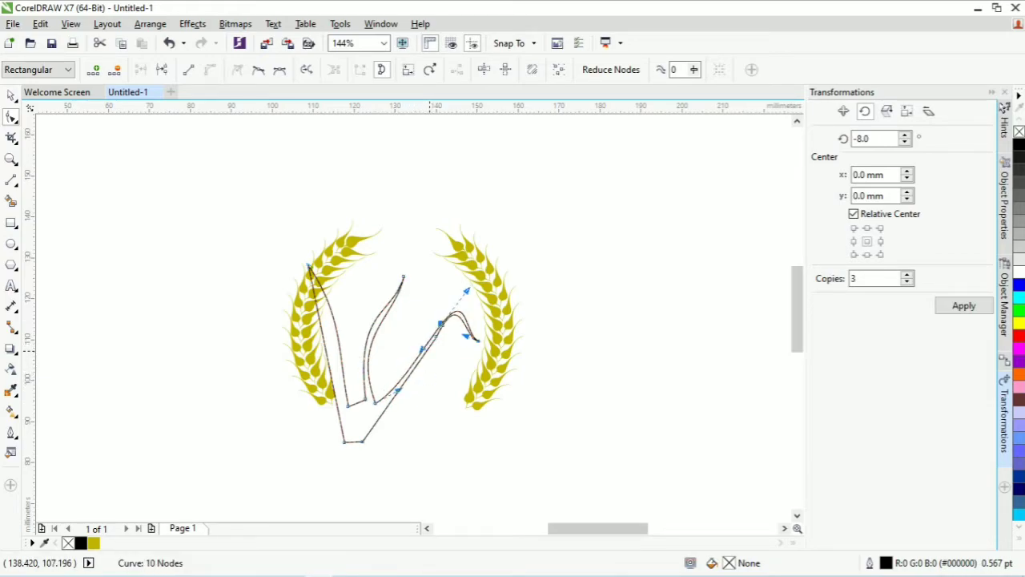
Curve the right stem's lower edge close along its upper edge, turning in at the base to form a narrow stem
click(436, 336)
drag(460, 287, 468, 290)
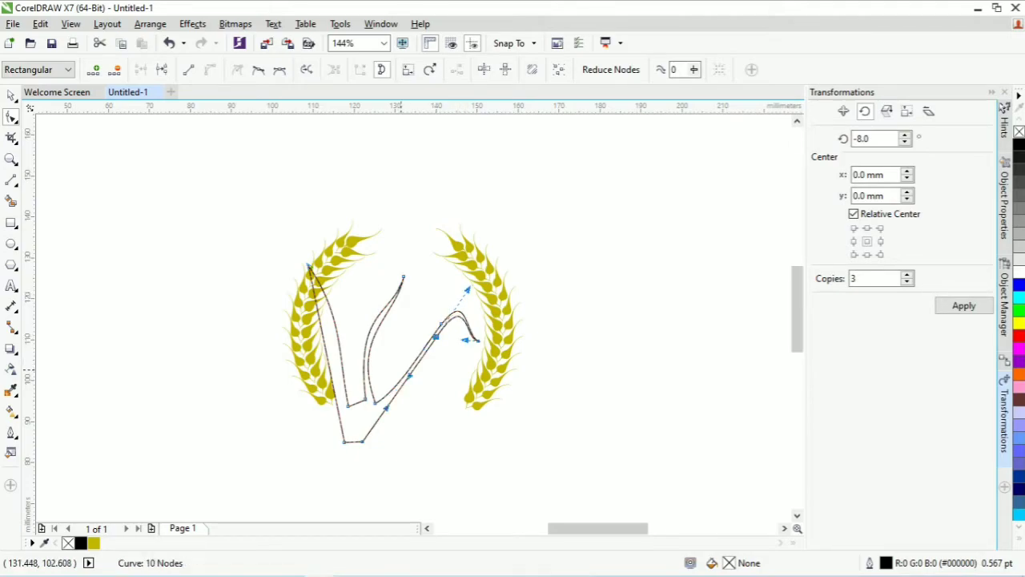
drag(387, 409, 345, 435)
drag(398, 386, 387, 384)
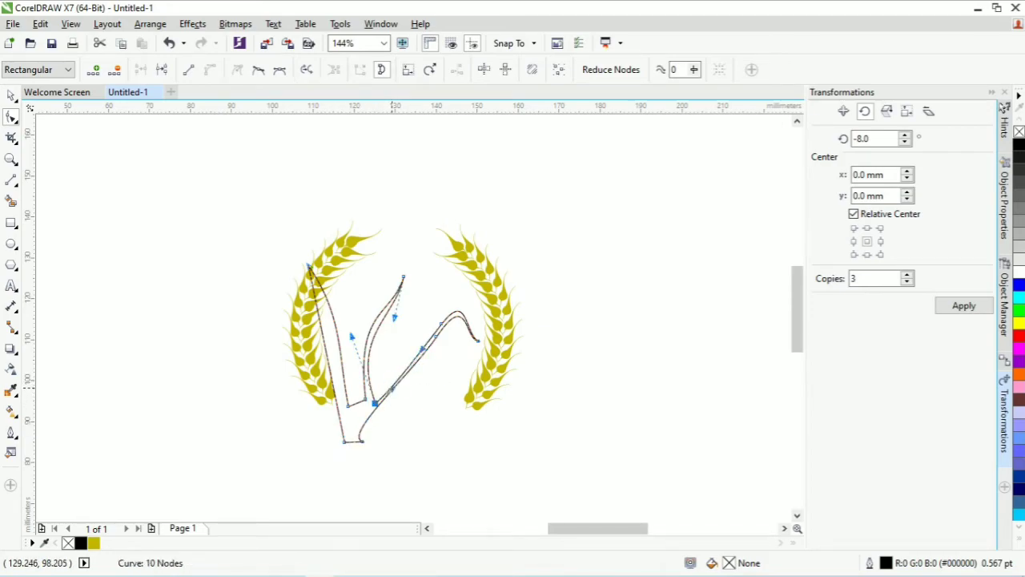
Slim the left stem by curving its edges, add a node near its foot, and arch the base edge inward
click(349, 404)
mouse_move(339, 360)
mouse_down()
mouse_move(366, 372)
mouse_move(343, 377)
mouse_up()
drag(320, 323, 364, 353)
drag(345, 438, 346, 416)
double_click(339, 406)
drag(320, 369, 353, 389)
click(362, 440)
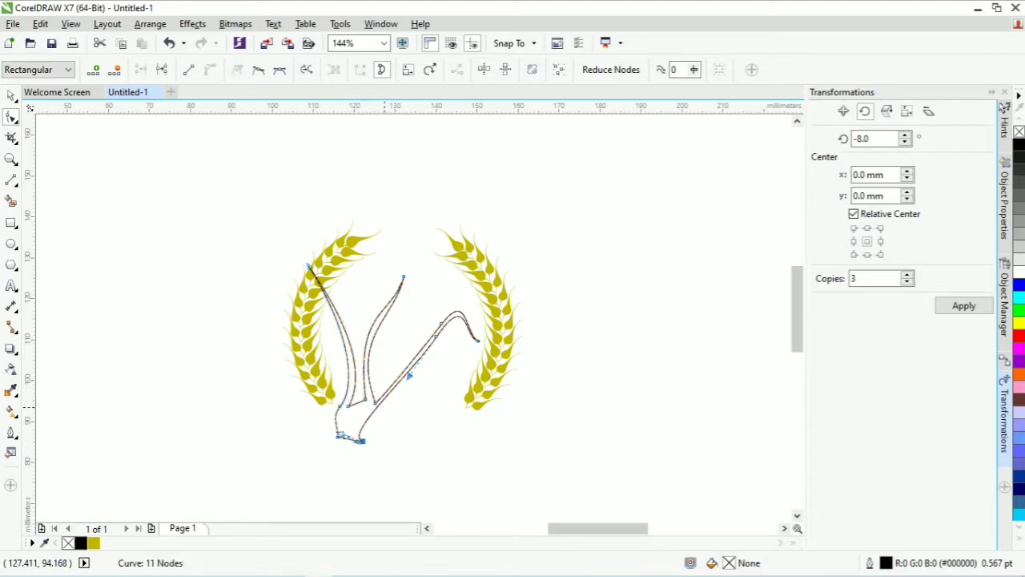
drag(345, 432, 349, 401)
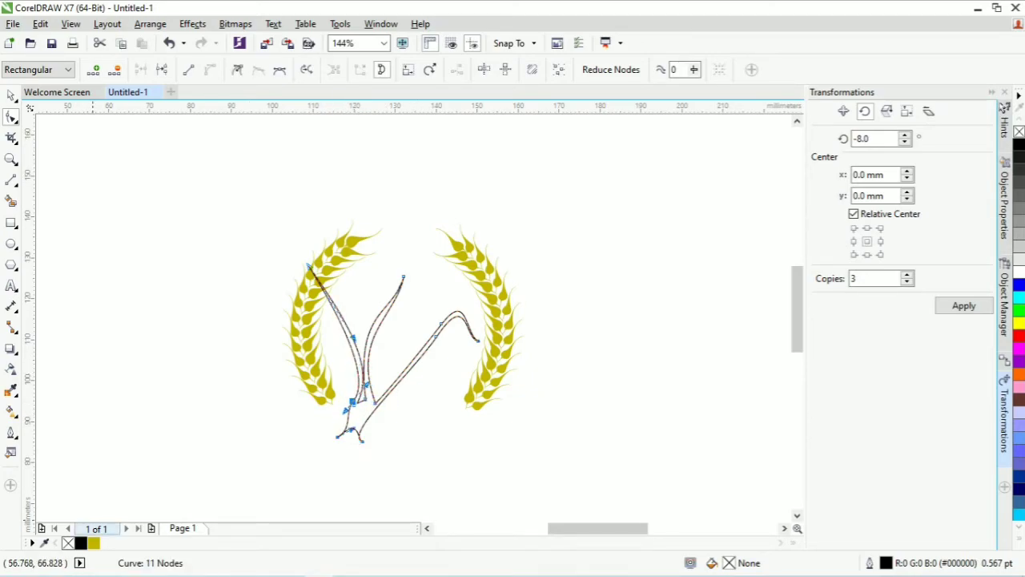
Fill the stem shape with the wreath's yellow, remove its outline, and move it down so the hooked tip meets the right branch
click(94, 542)
right_click(1019, 131)
click(11, 95)
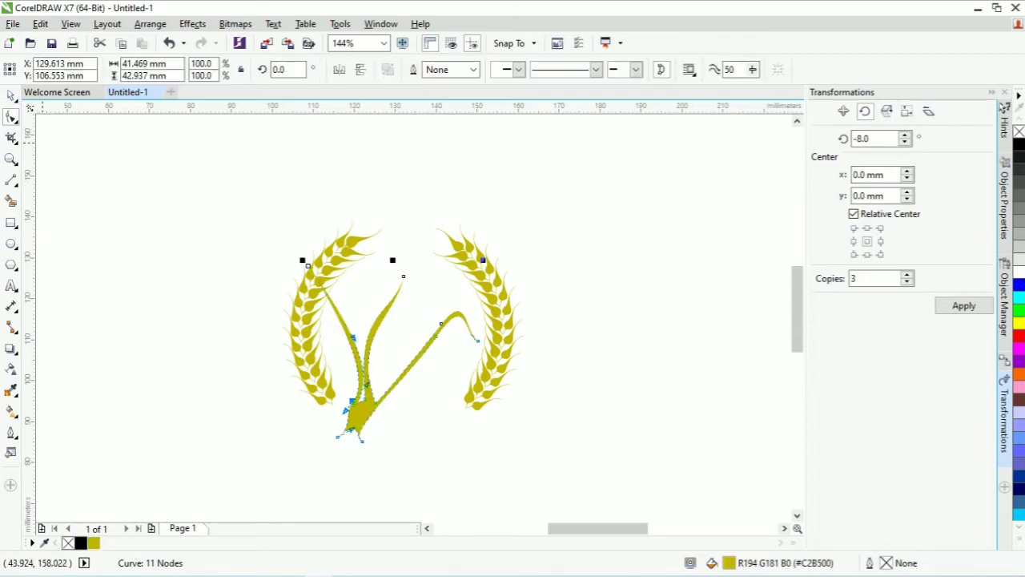
drag(394, 354, 385, 420)
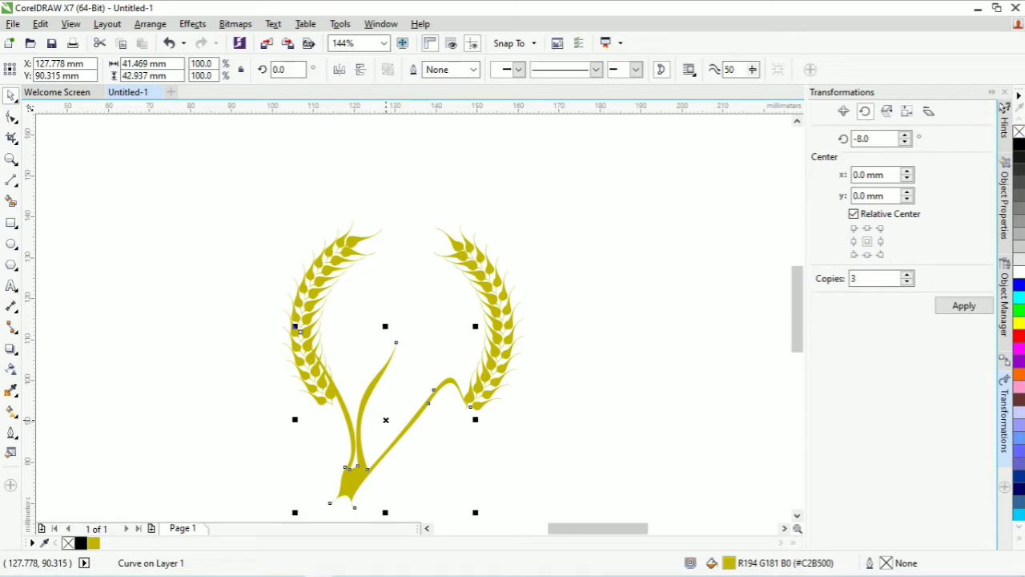
Place a copy of the right branch on the middle stem's tip and move the left branch onto the left stem's tip
drag(556, 192, 426, 434)
drag(487, 314, 410, 255)
right_click(410, 255)
drag(302, 318, 288, 286)
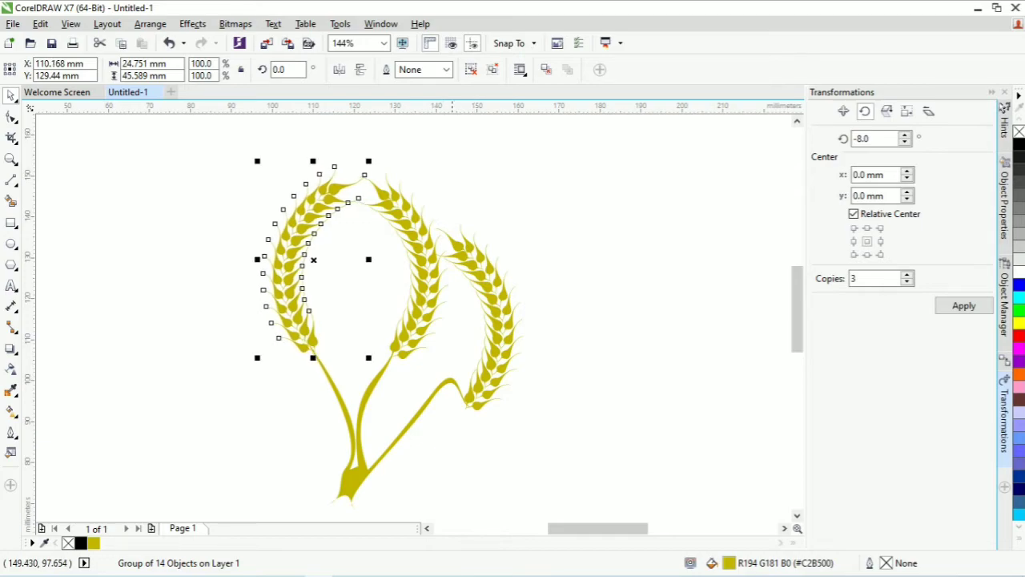
Edit the stem shape's fill and pick the dark olive colour #363302 for it
double_click(357, 475)
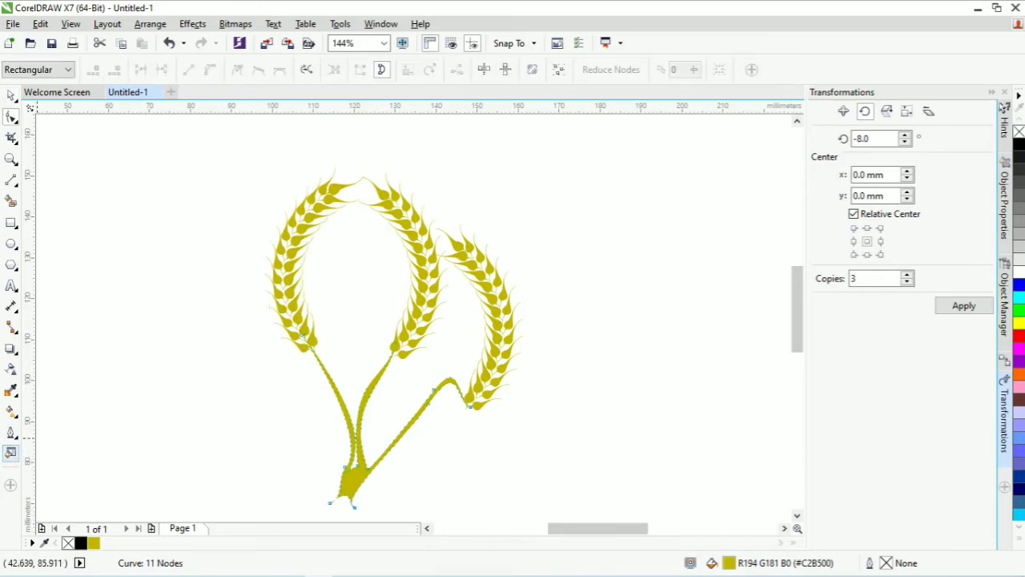
click(11, 452)
click(533, 351)
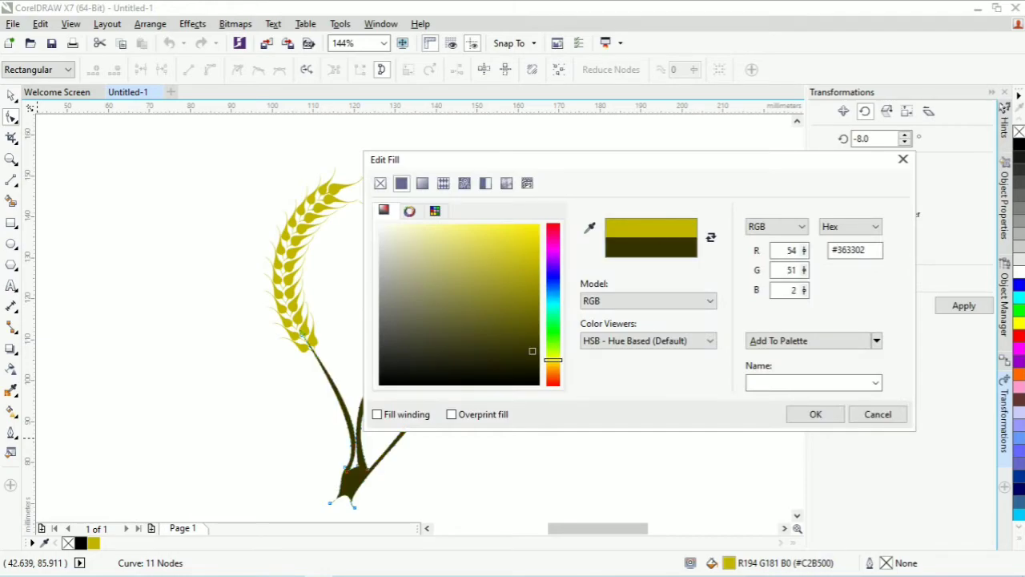
click(422, 184)
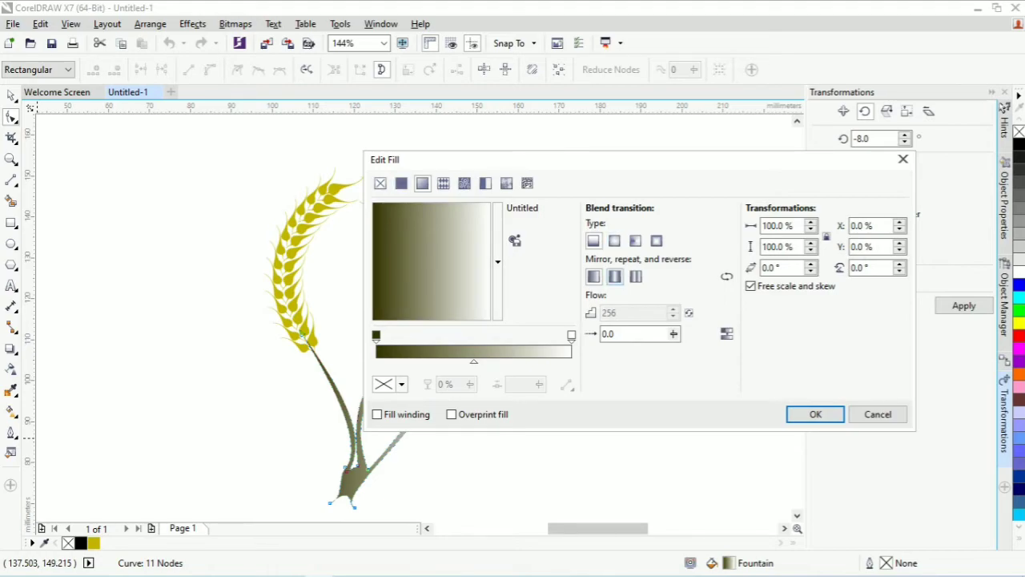
click(615, 240)
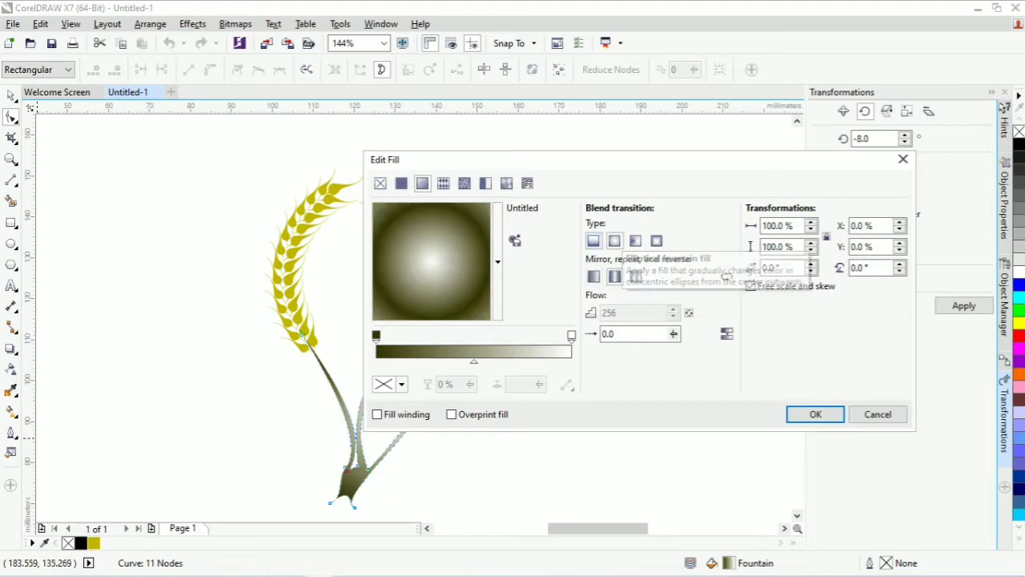
click(594, 241)
Set the stem shape's fill type to uniform and apply the #363302 colour
click(401, 183)
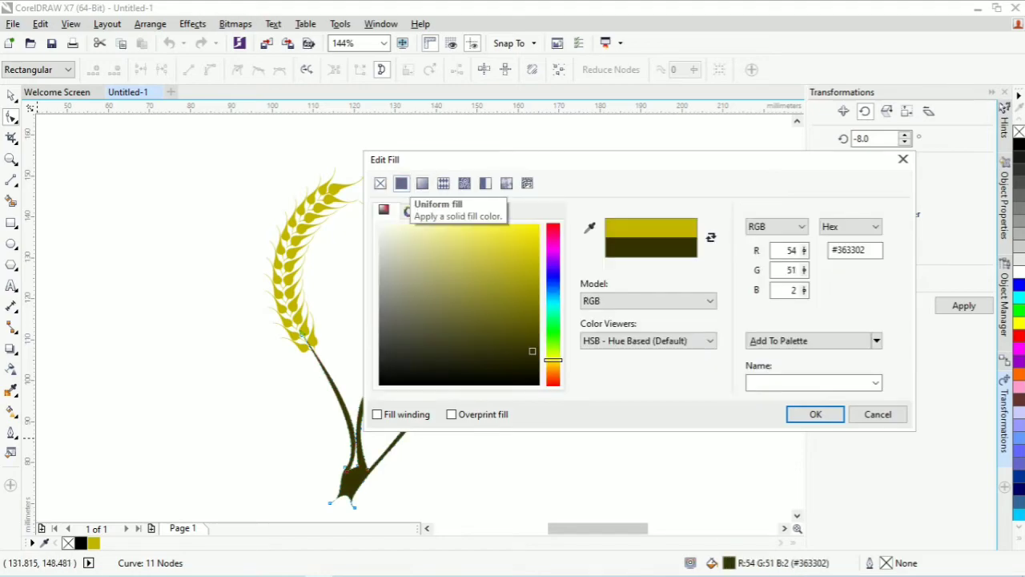
key(Return)
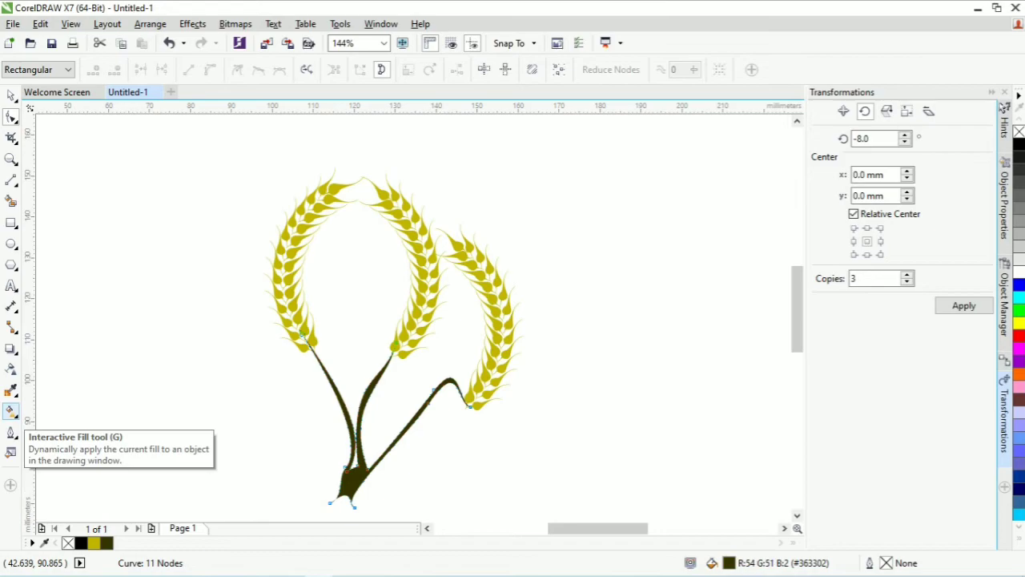
Apply a linear fountain fill from the left stem's top to beyond the base, with the end node coloured #473D07
click(11, 410)
drag(317, 346, 390, 489)
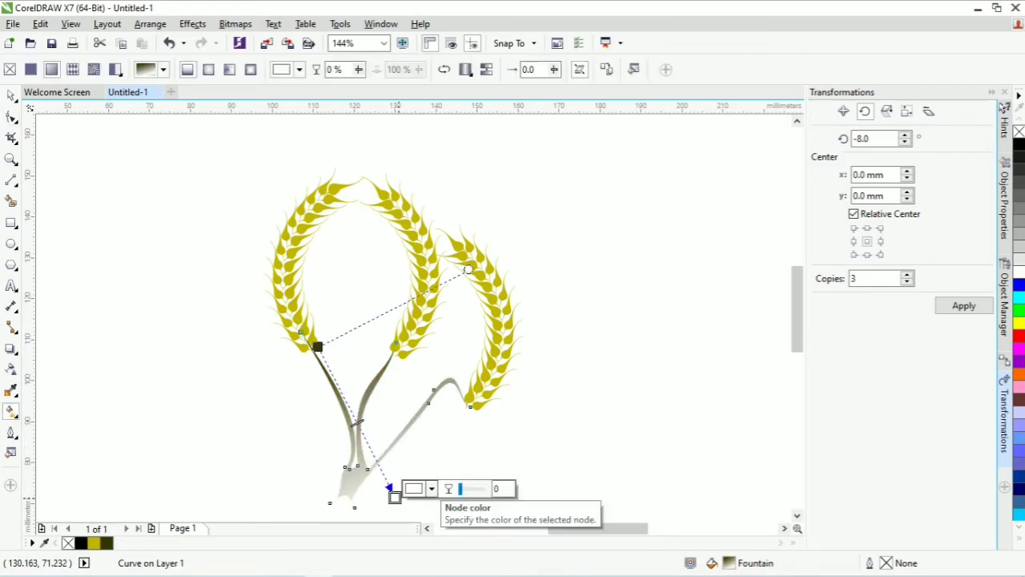
click(415, 488)
click(489, 428)
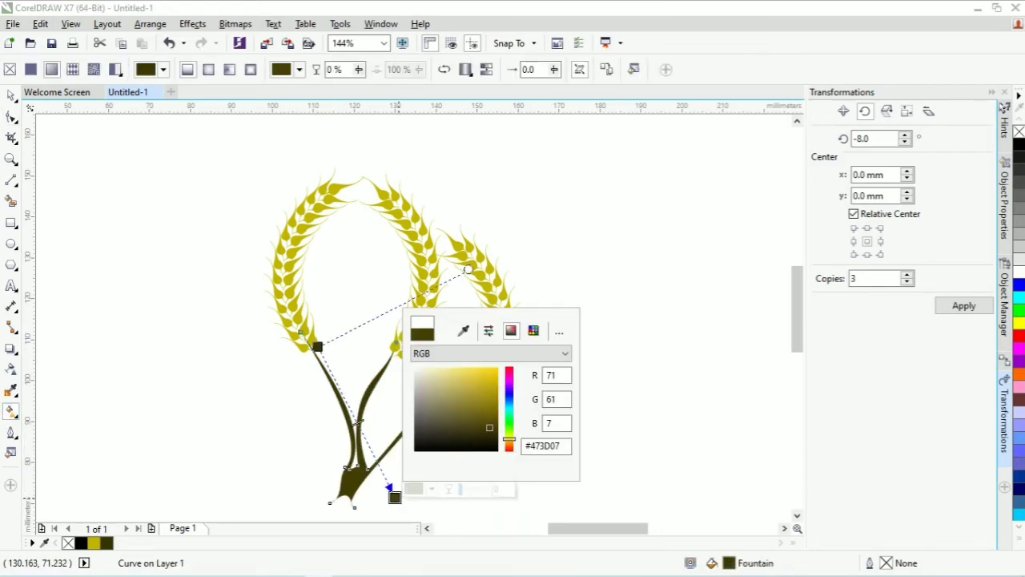
Add a dark node at 37% of the stem's fountain fill, shift the start node, and sample the ear's yellow #C2B500 for it
click(318, 347)
double_click(346, 401)
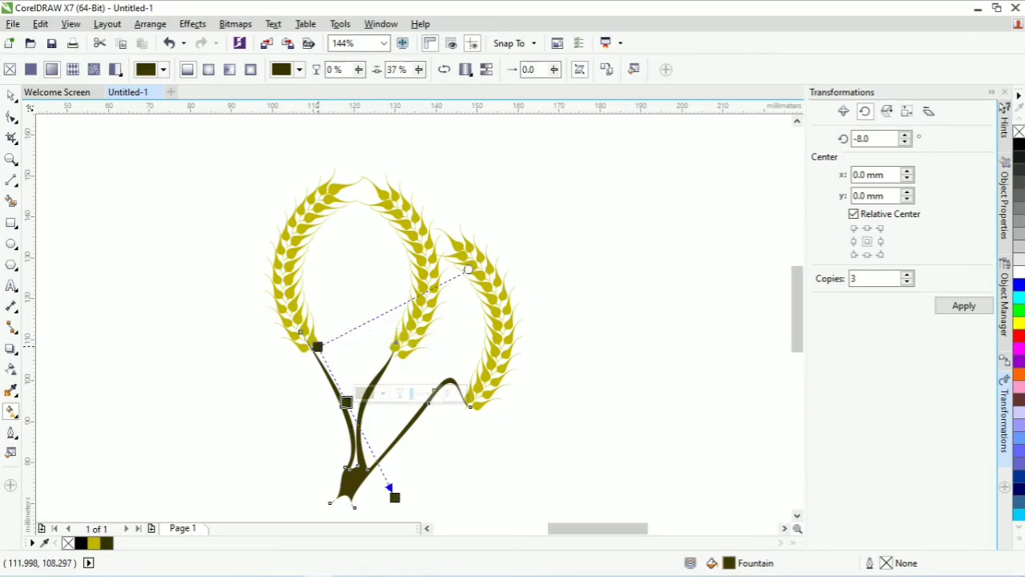
drag(318, 347, 367, 359)
click(403, 351)
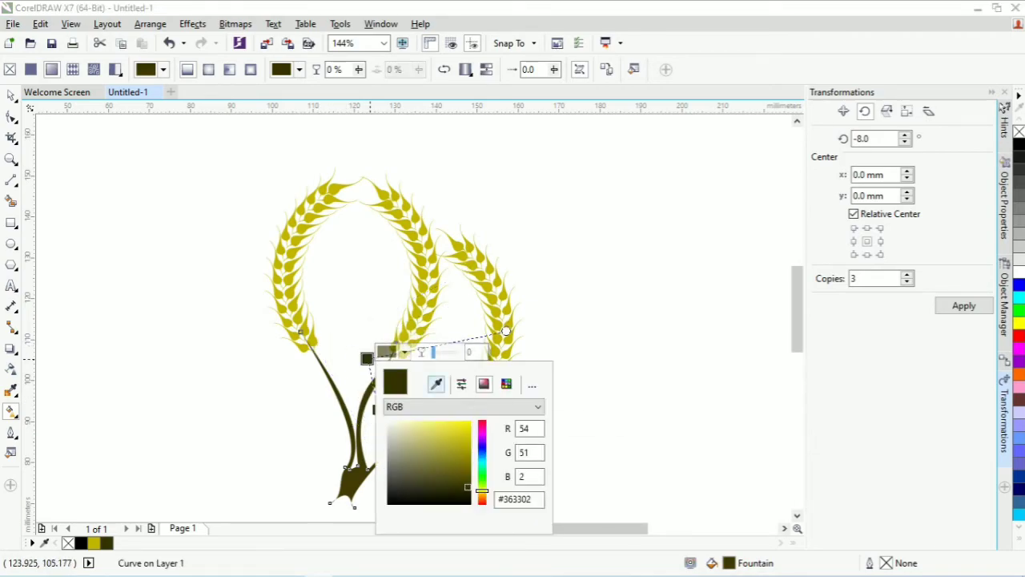
click(436, 383)
click(412, 318)
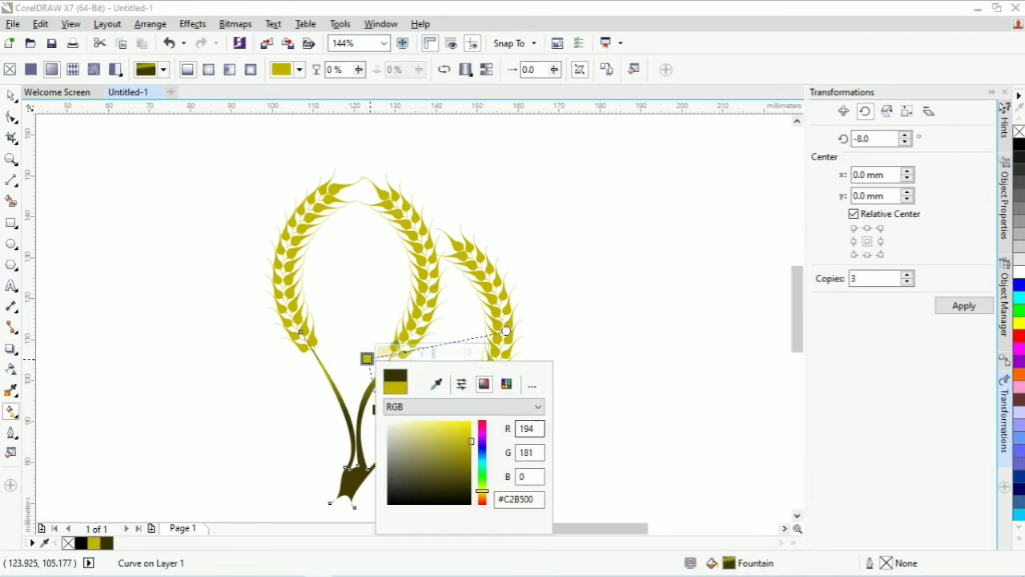
click(578, 398)
Reposition the fountain fill so its yellow start sits near the middle stem's top and its dark end lies at the base
drag(367, 358, 400, 375)
drag(393, 486, 345, 493)
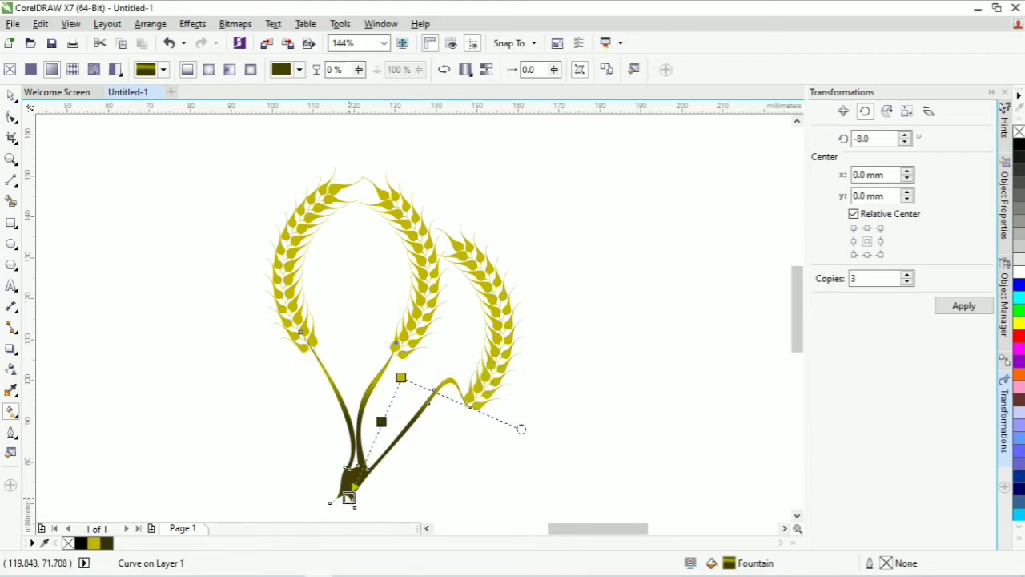
scroll(399, 361, up, 4)
drag(406, 423, 352, 406)
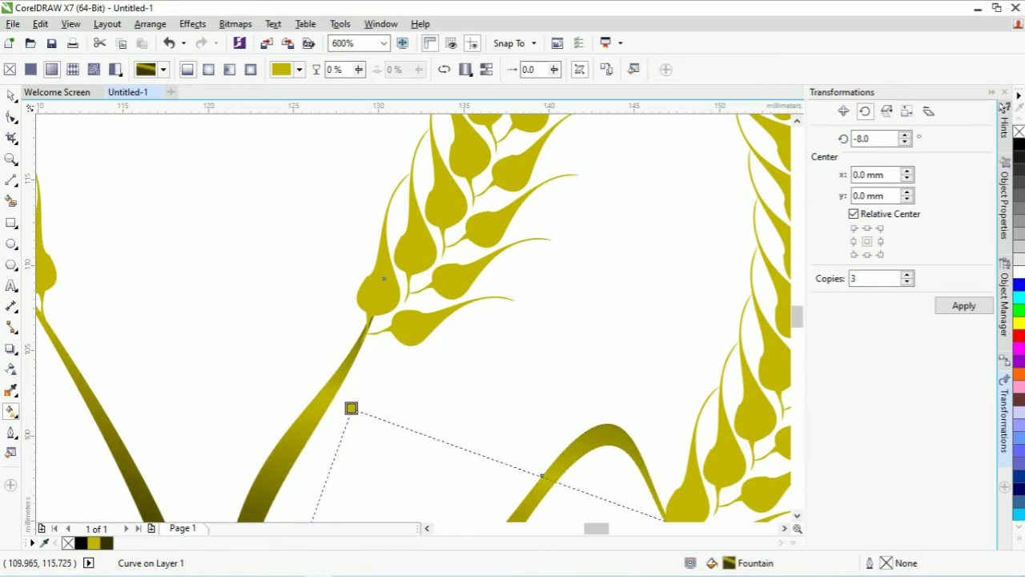
Widen the stem's fountain fill with its skew handle and move the dark middle node down towards the base
click(11, 159)
click(103, 70)
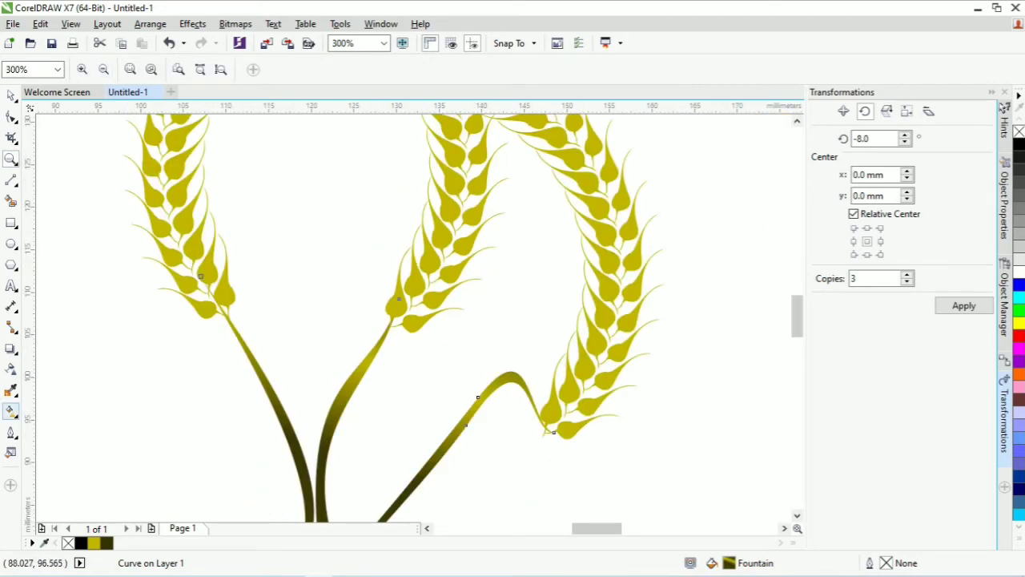
click(11, 411)
drag(633, 453, 710, 419)
drag(349, 456, 332, 499)
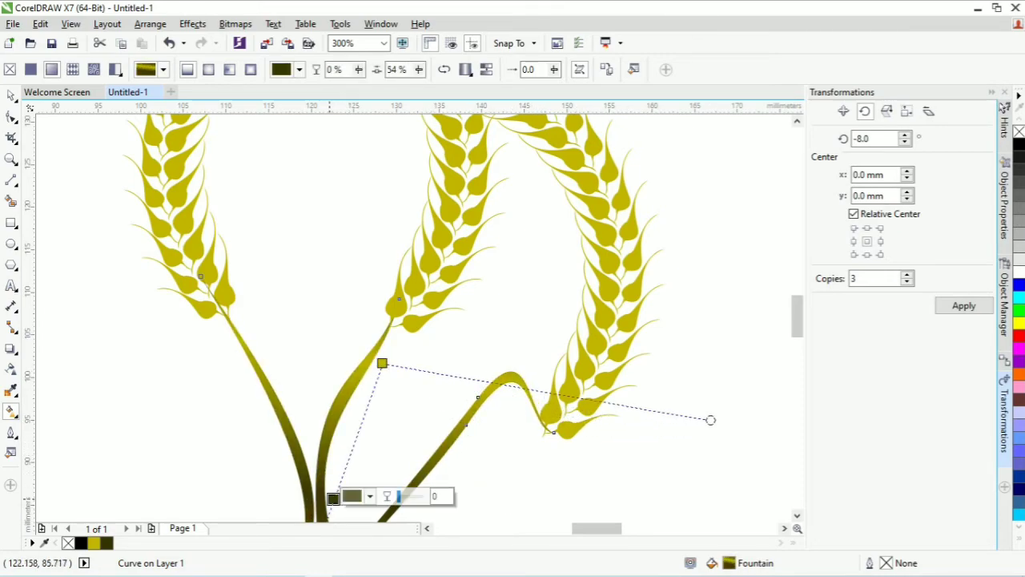
Add a second yellow node above the dark one in the fountain fill and nudge the start node slightly upward
drag(382, 363, 356, 421)
double_click(379, 351)
key(space)
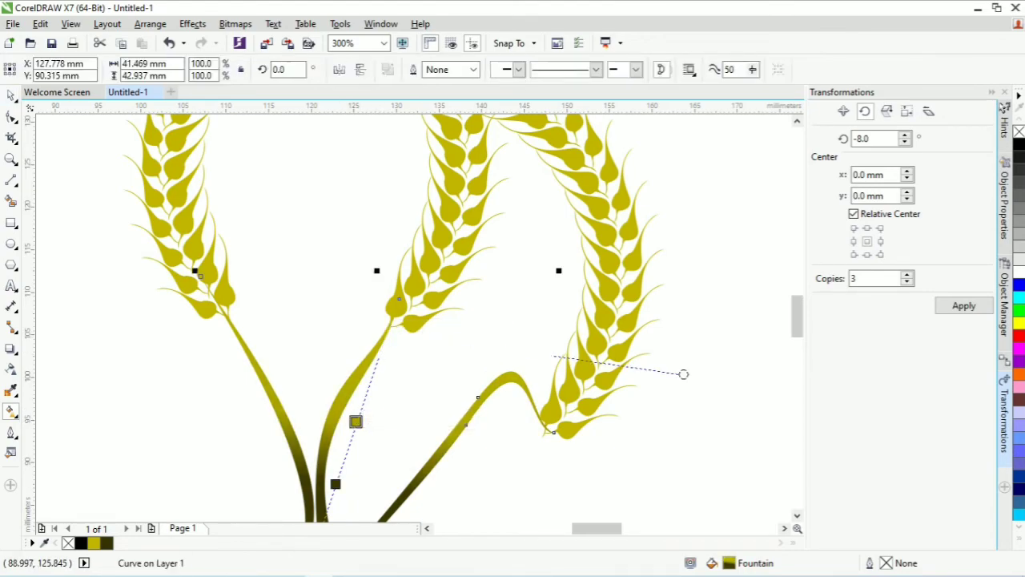
Move the right ear of leaves slightly right so its foot meets the tip of the hooked stem
click(468, 244)
drag(468, 244, 478, 243)
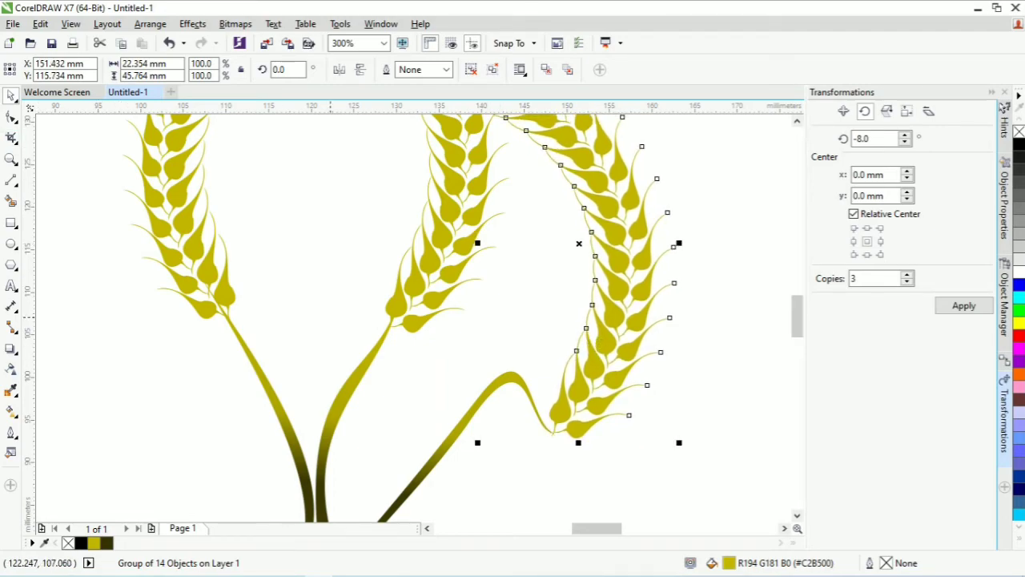
key(space)
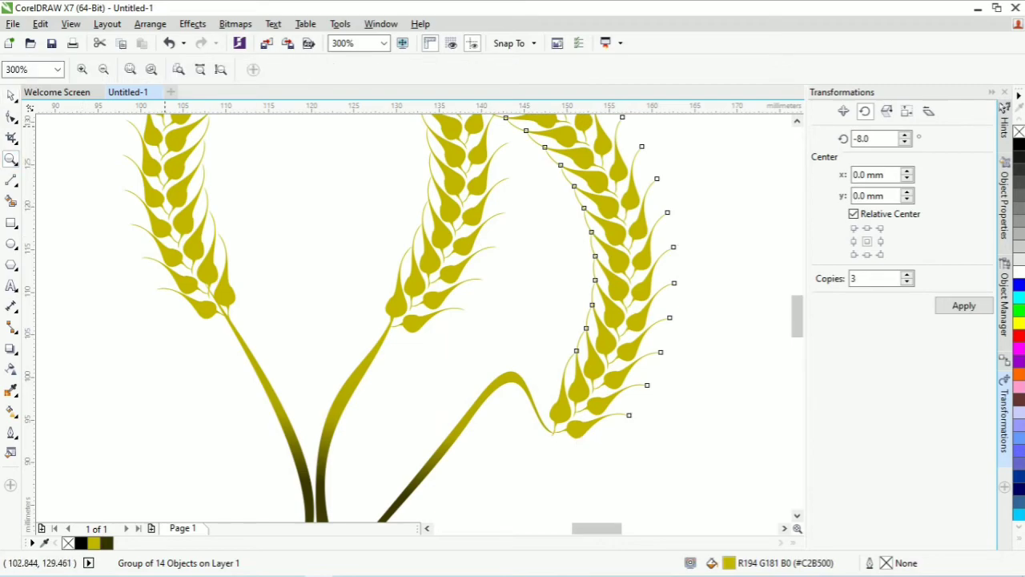
Reshape the stem's base by pulling its concave bottom edge down into a nearly flat cut and adjusting the curve at the fork above
click(104, 69)
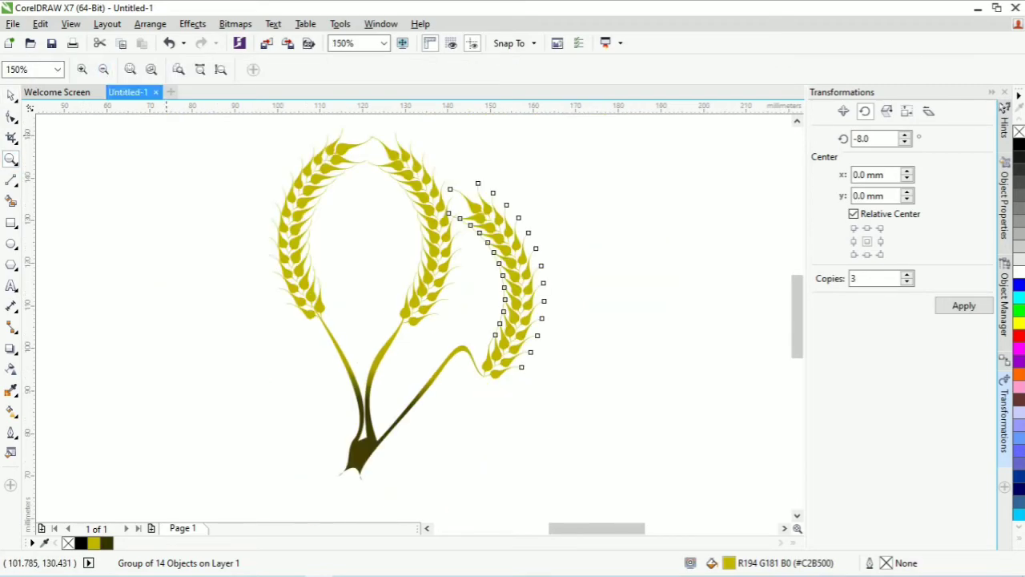
click(11, 116)
click(351, 468)
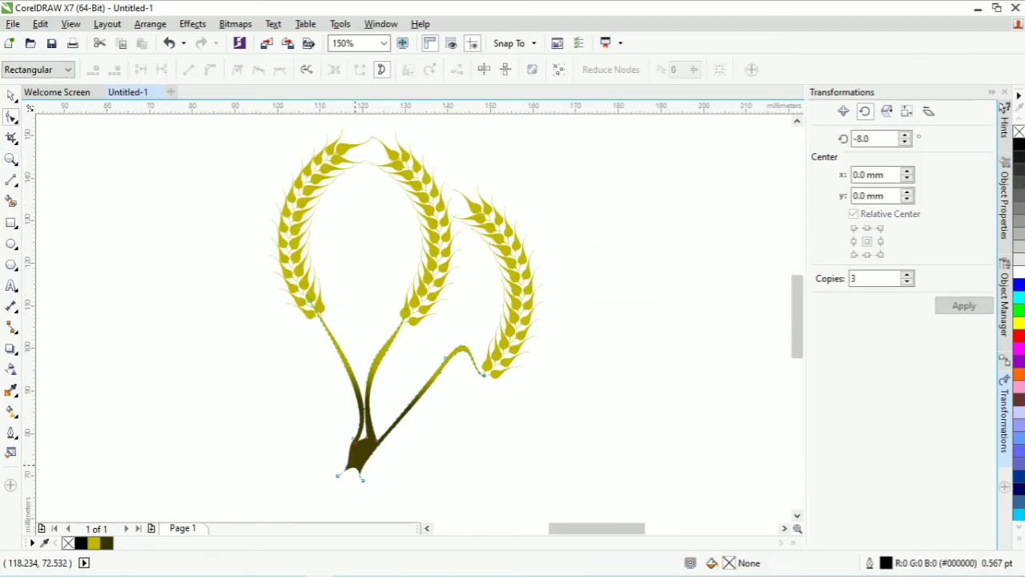
click(364, 480)
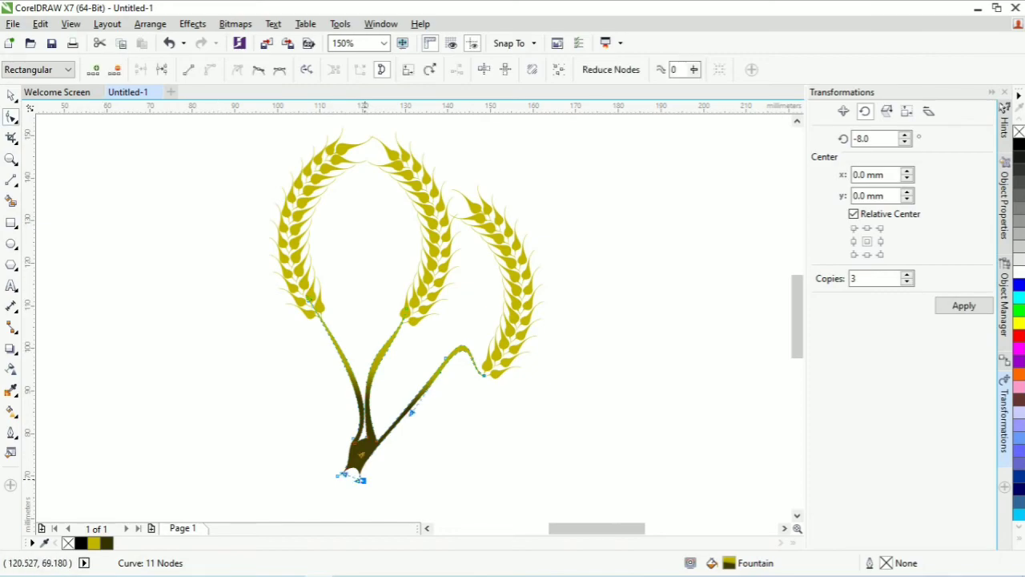
drag(354, 468, 358, 482)
drag(353, 442, 370, 416)
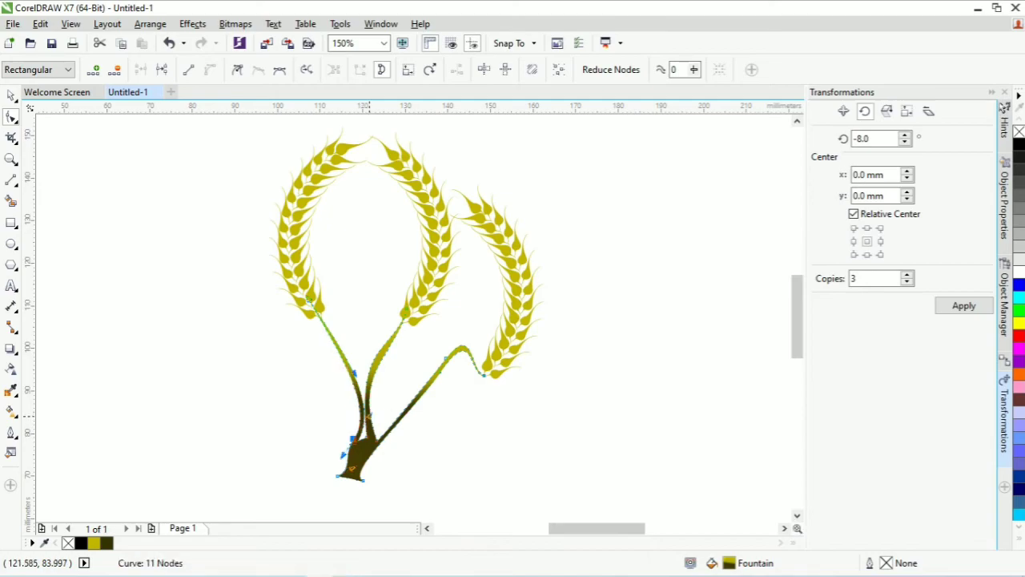
click(464, 432)
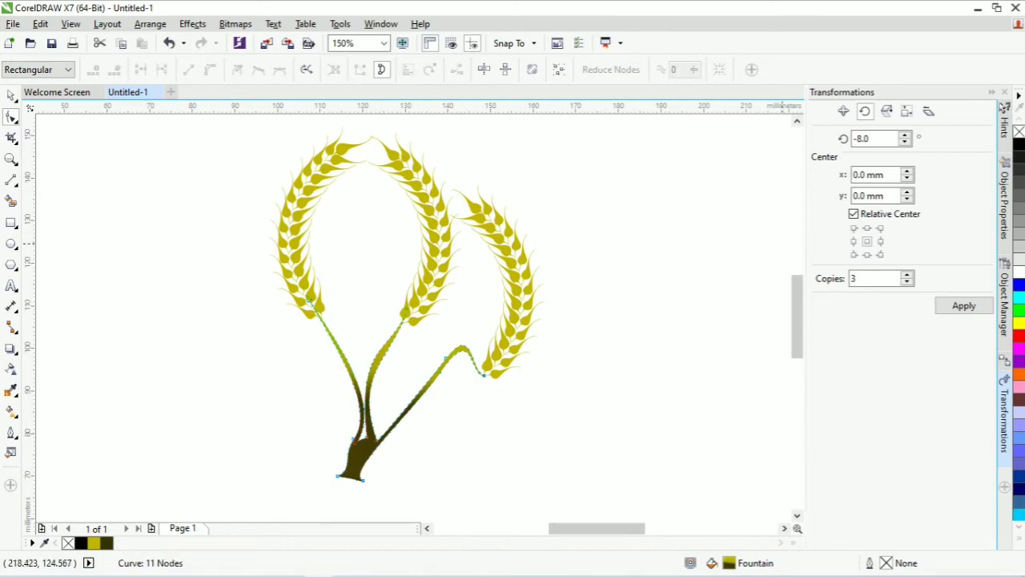
Close the Transformations docker and group the three wheat ears with their stem
click(992, 92)
click(11, 96)
mouse_move(303, 126)
mouse_down()
mouse_move(664, 473)
mouse_move(672, 503)
mouse_up()
key(ctrl+g)
Reposition the wheat group and scale it down proportionally to 53.7%
drag(356, 486, 485, 321)
click(457, 313)
click(567, 220)
drag(585, 218, 468, 304)
click(627, 326)
Place a copy of the wheat group to its left, rotated to about 43.8° so the stems meet at the base
drag(421, 377, 358, 368)
click(358, 368)
drag(299, 395, 392, 418)
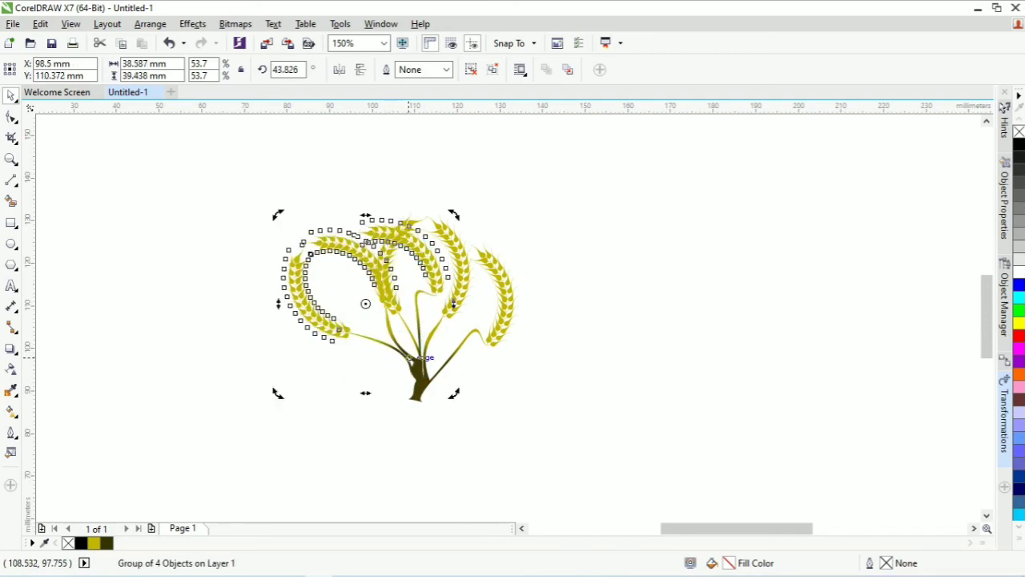
Place another wheat copy on the right, rotated to about 339.1°, and nudge it left to X 126.8 mm so the stem bases join
click(445, 306)
drag(445, 306, 486, 309)
click(486, 309)
drag(565, 205, 594, 242)
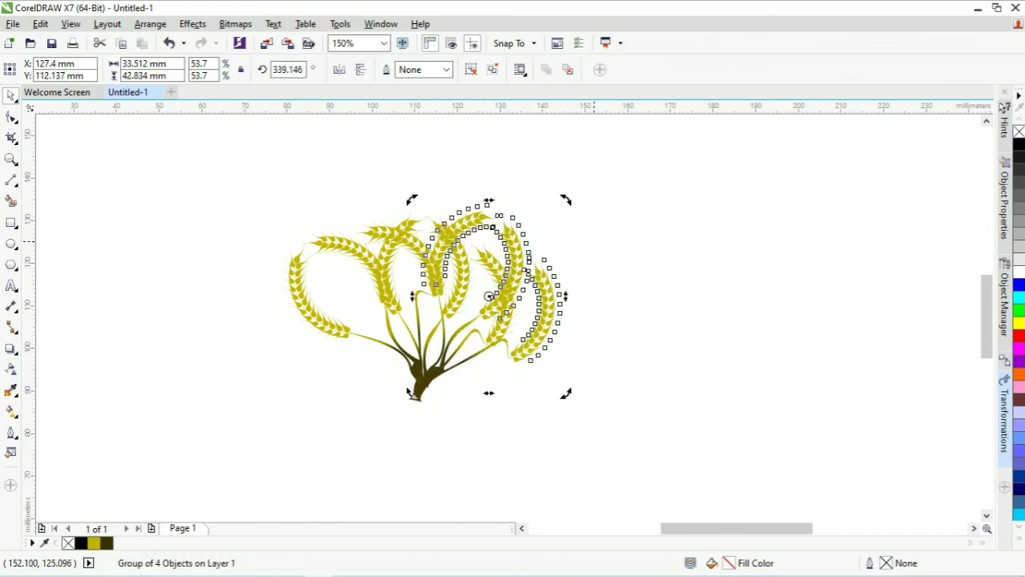
key(Left)
key(Left)
key(Left)
key(Left)
key(Left)
key(Left)
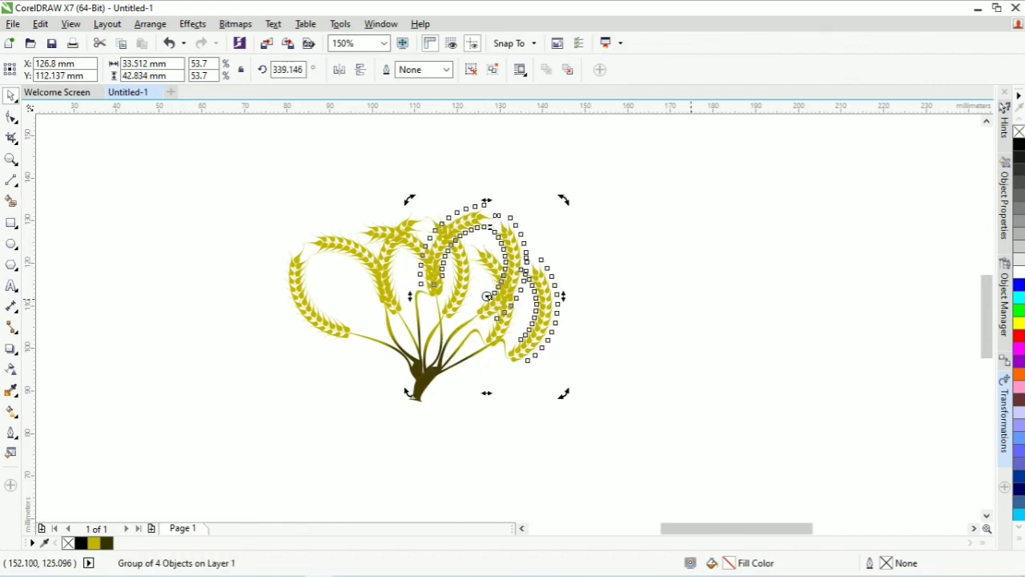
Group the three overlapping wheat bunches into one object and clear the selection
click(691, 280)
mouse_move(178, 172)
mouse_down()
mouse_move(614, 438)
mouse_move(636, 440)
mouse_up()
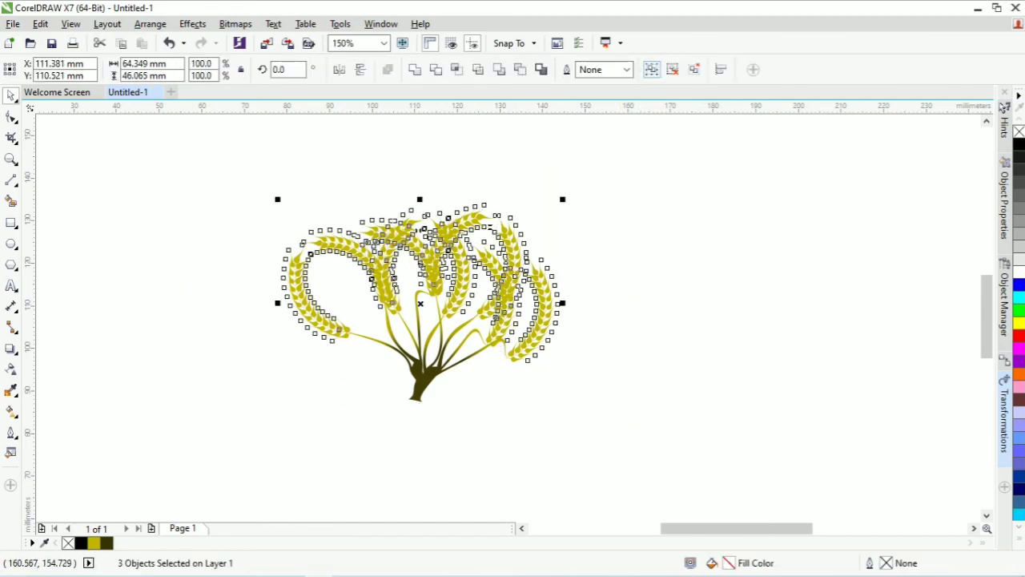
key(ctrl+g)
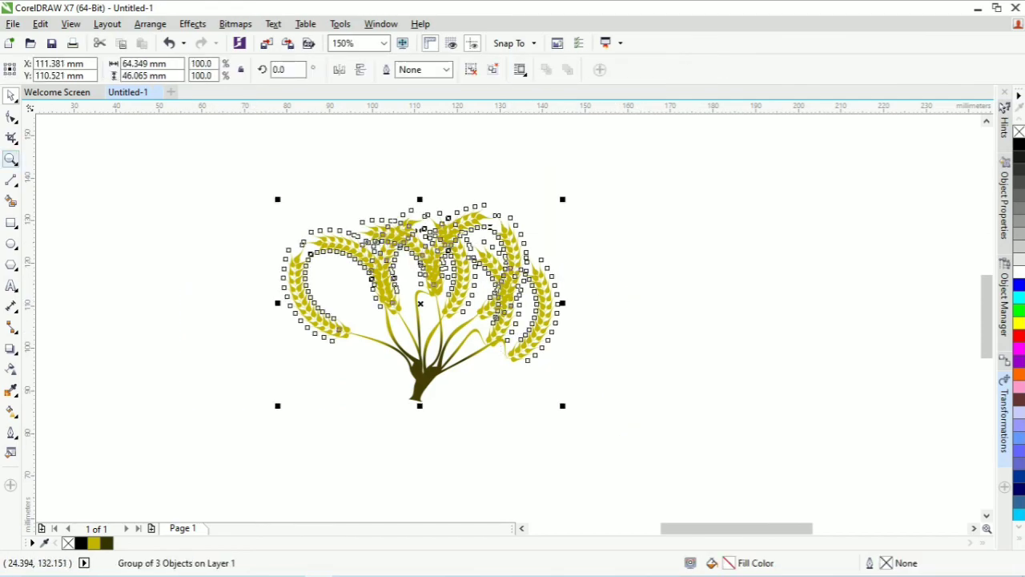
click(10, 158)
mouse_move(250, 165)
mouse_down()
mouse_move(624, 440)
mouse_move(289, 311)
mouse_move(693, 458)
mouse_up()
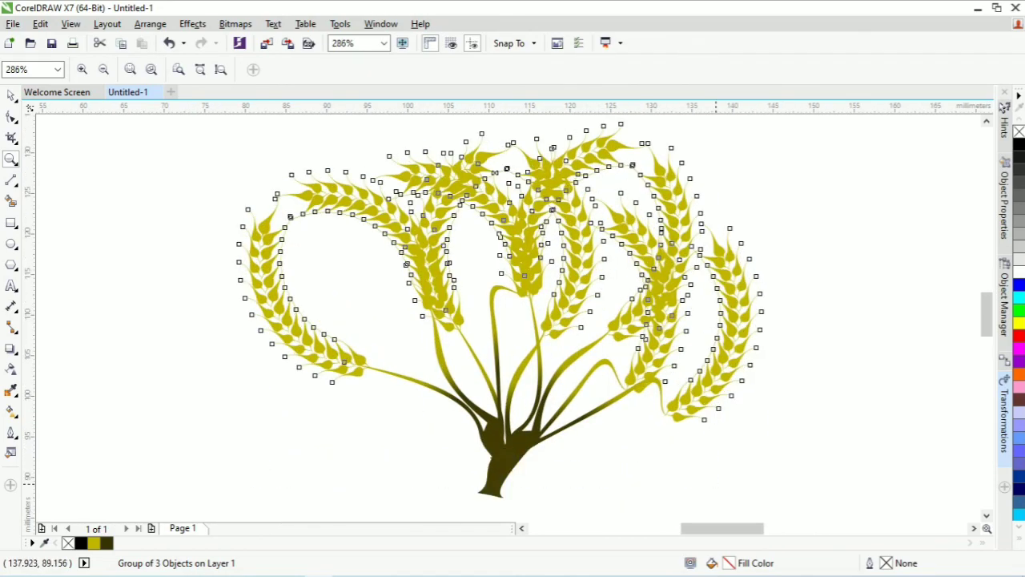
click(10, 95)
click(826, 216)
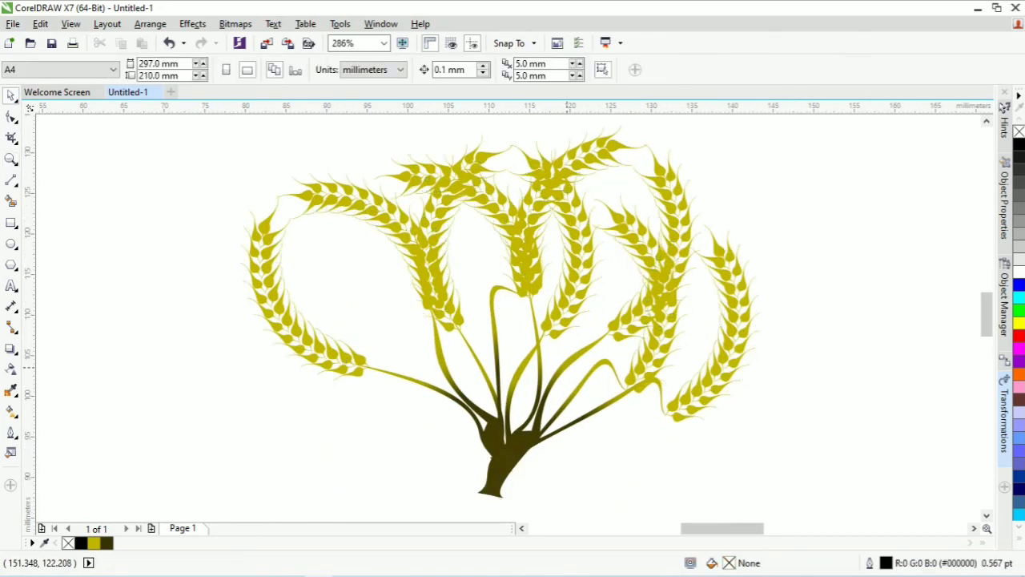